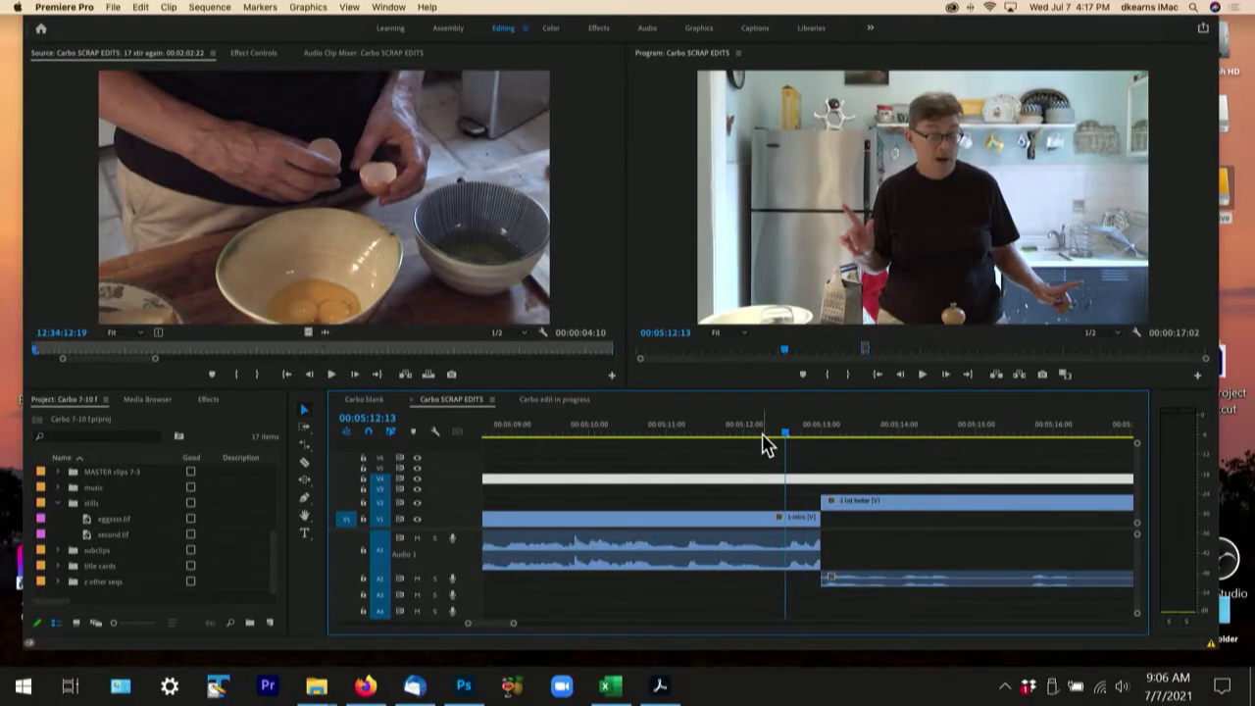
Play back the cut from the intro into the 2 list better clip twice
click(760, 437)
key(space)
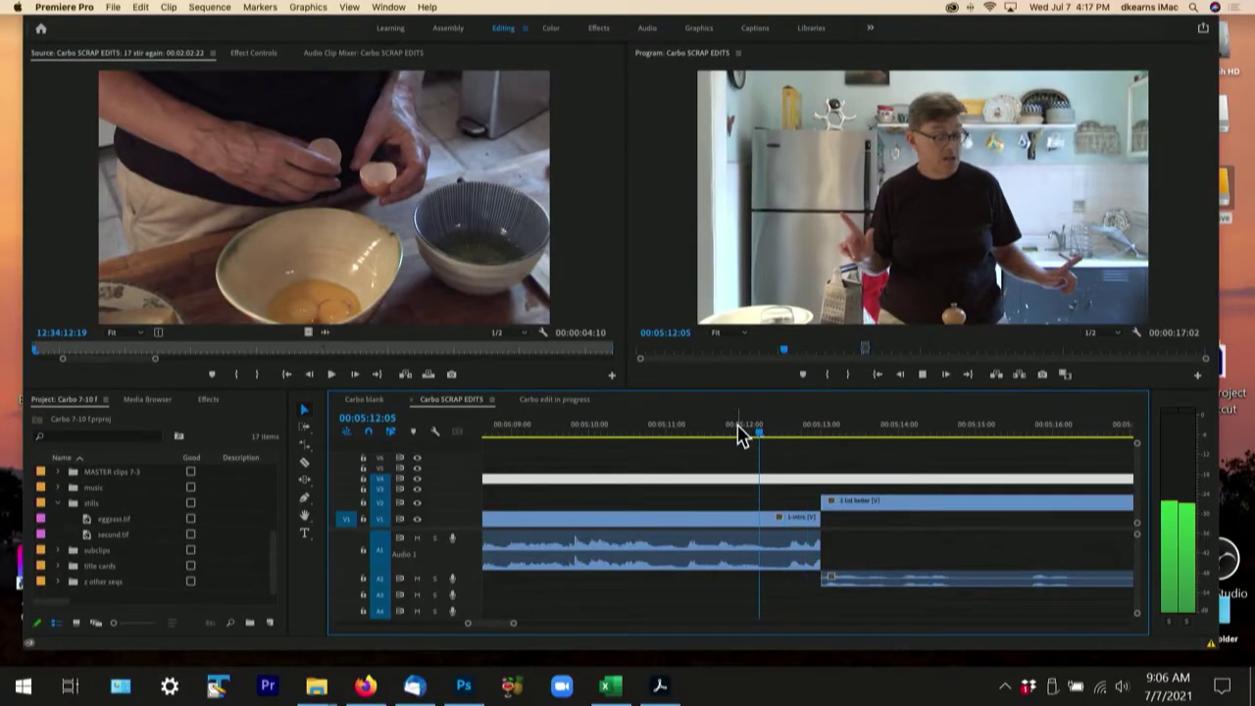
key(space)
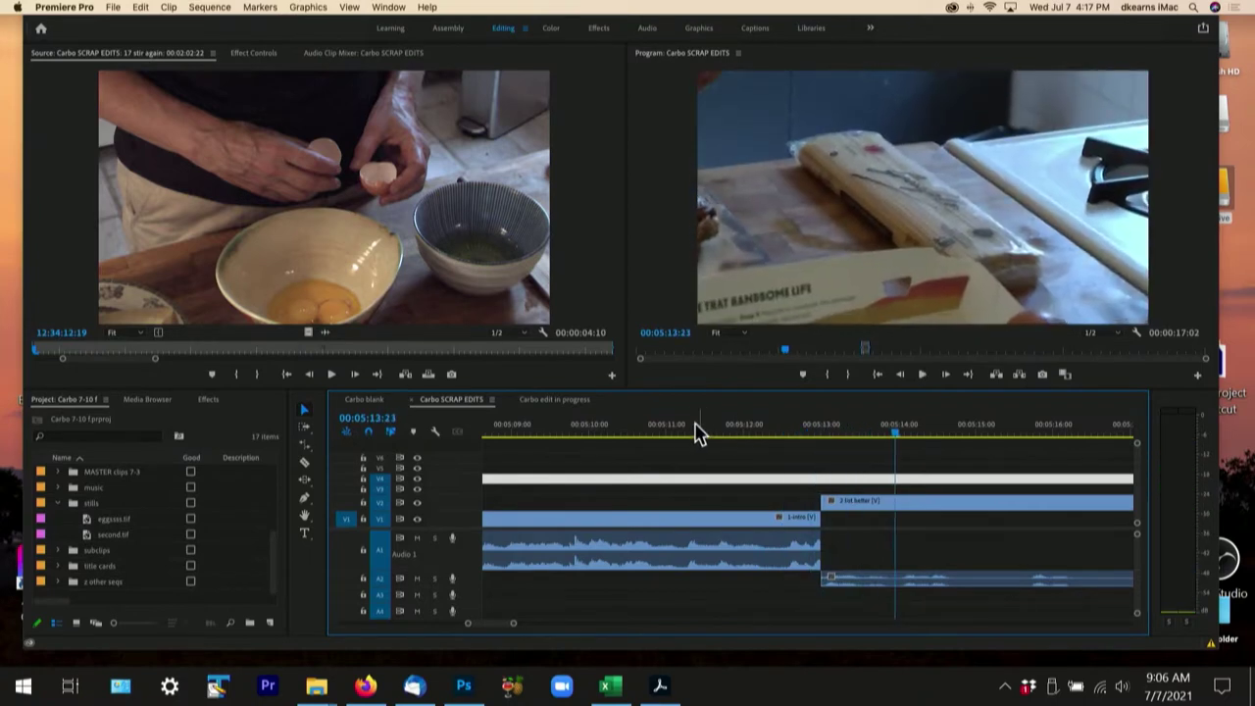
click(686, 434)
key(space)
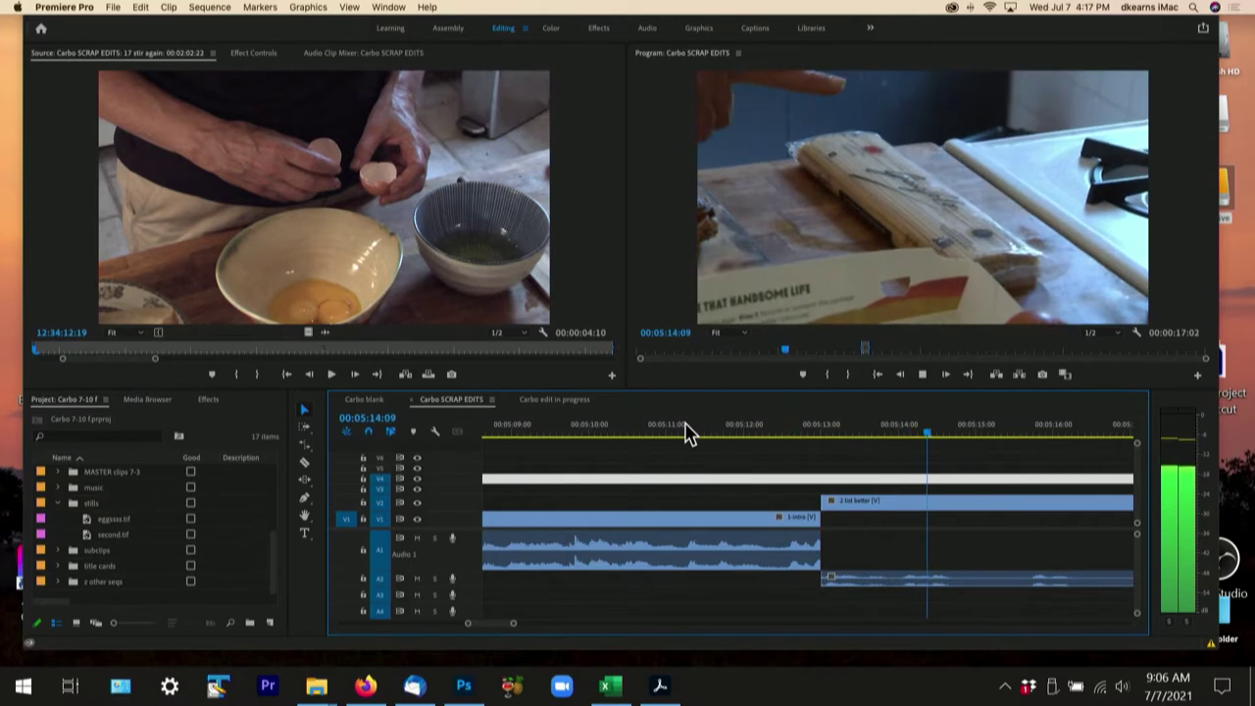
key(space)
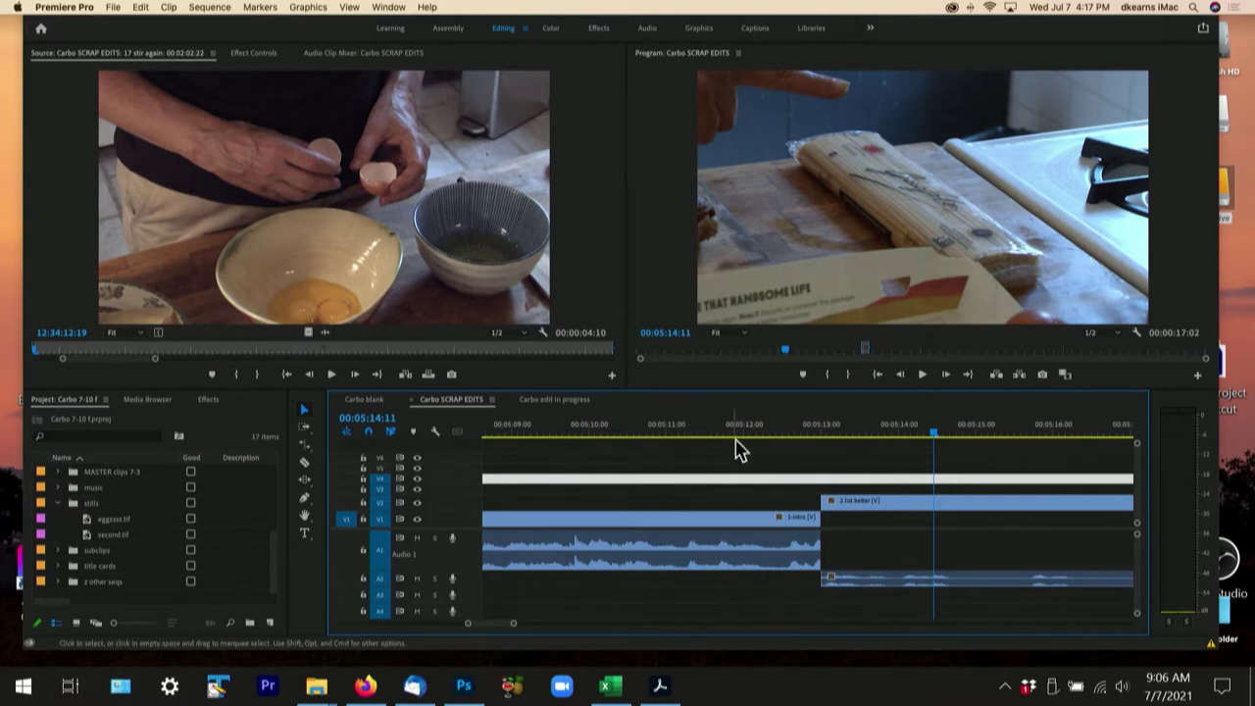
Select the intro clip with its audio, replay into 2 list better, and switch to Pen
click(774, 436)
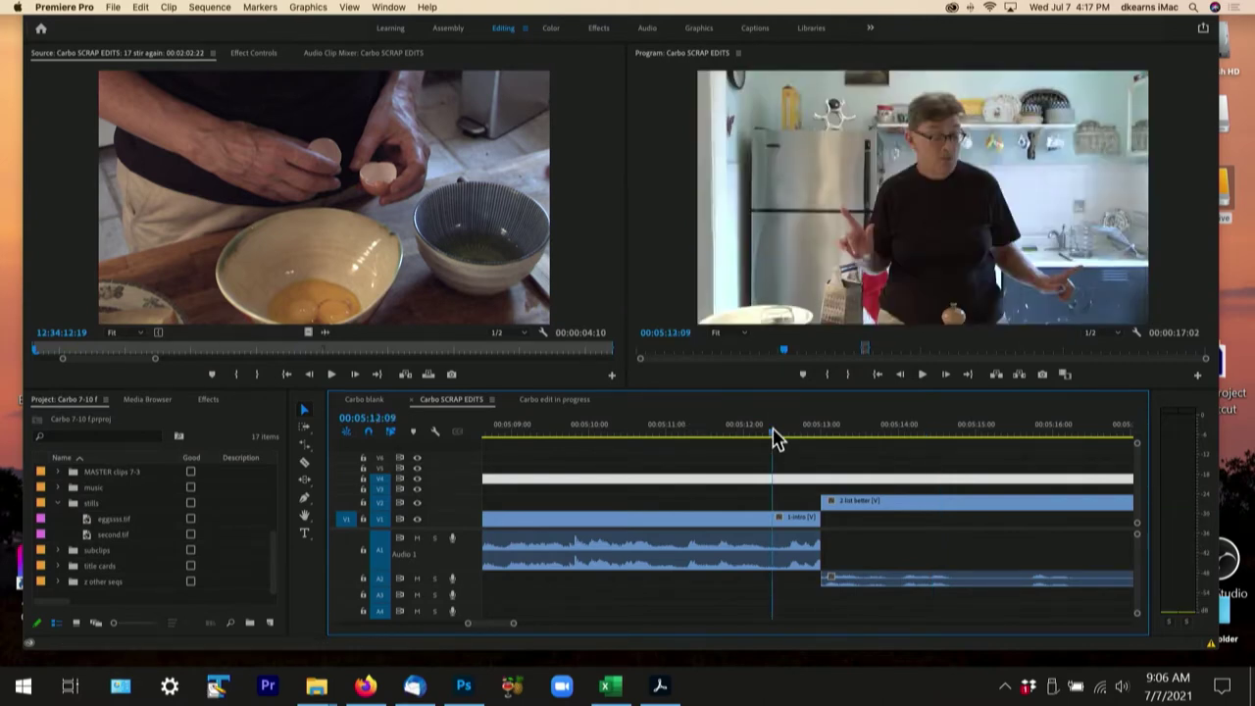
key(space)
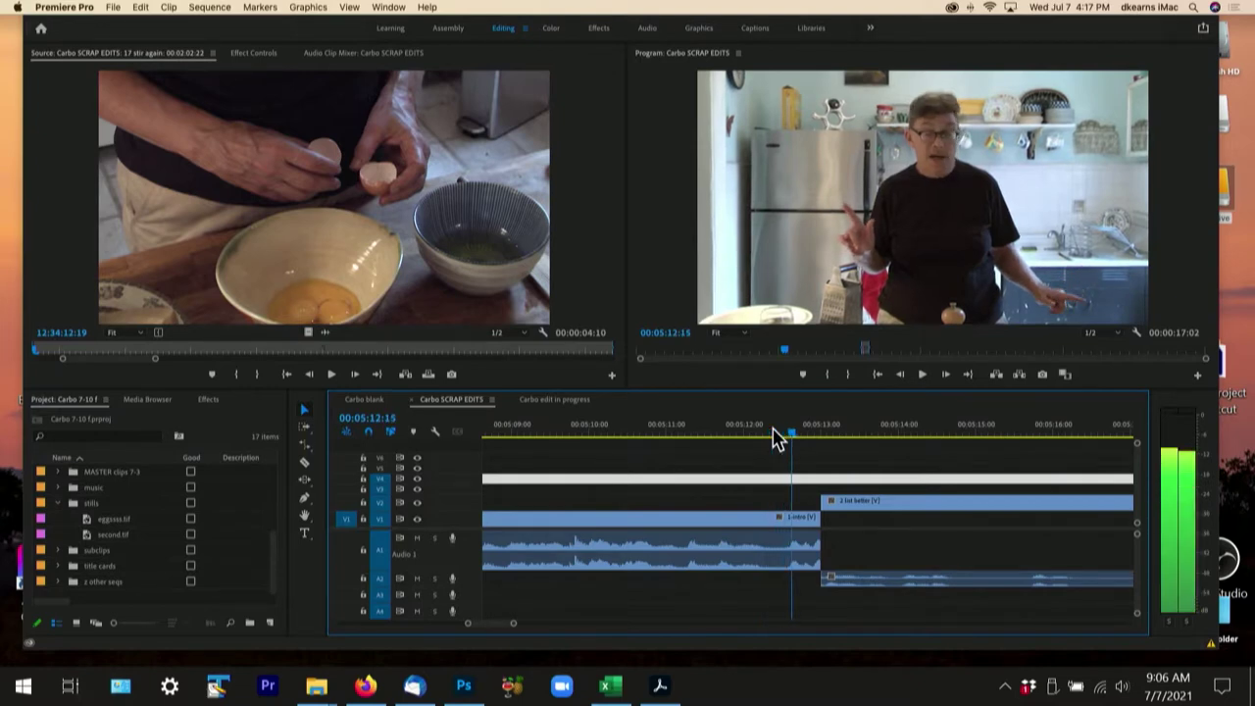
key(space)
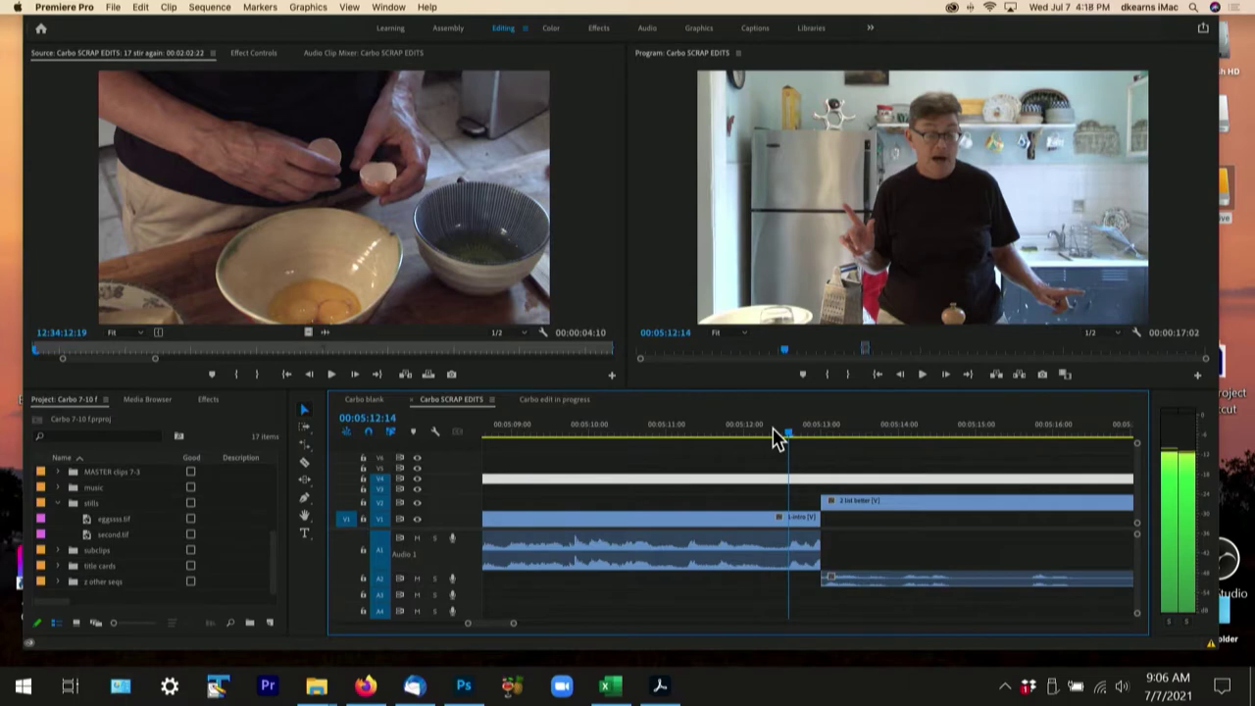
click(781, 547)
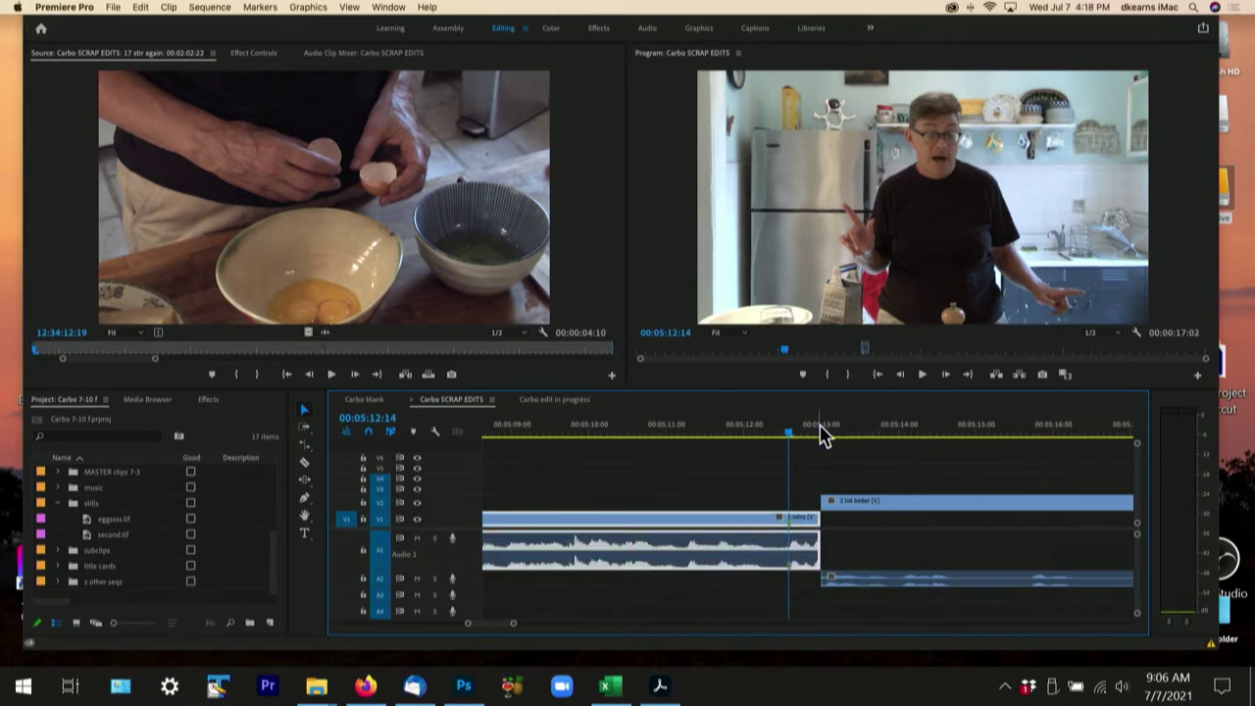
click(821, 436)
key(space)
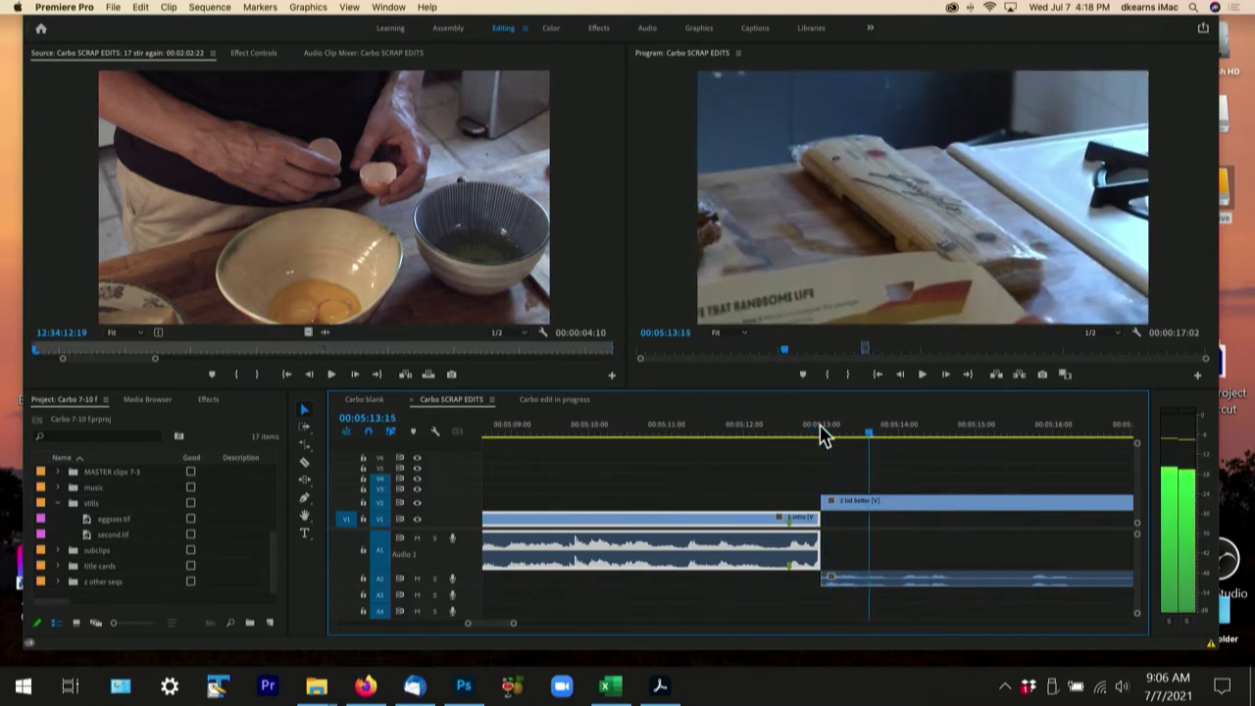
key(Left)
key(p)
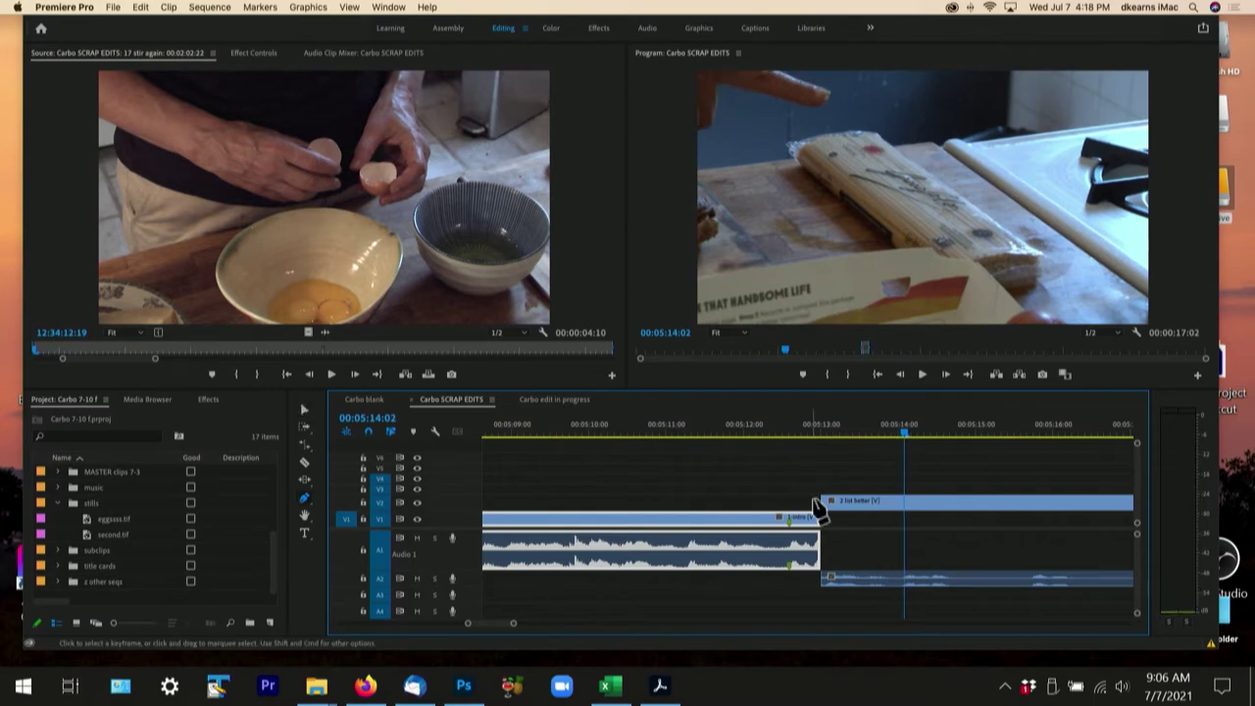
Slide the 2 list better V2/A2 clip pair earlier over the intro and play the cut
click(897, 580)
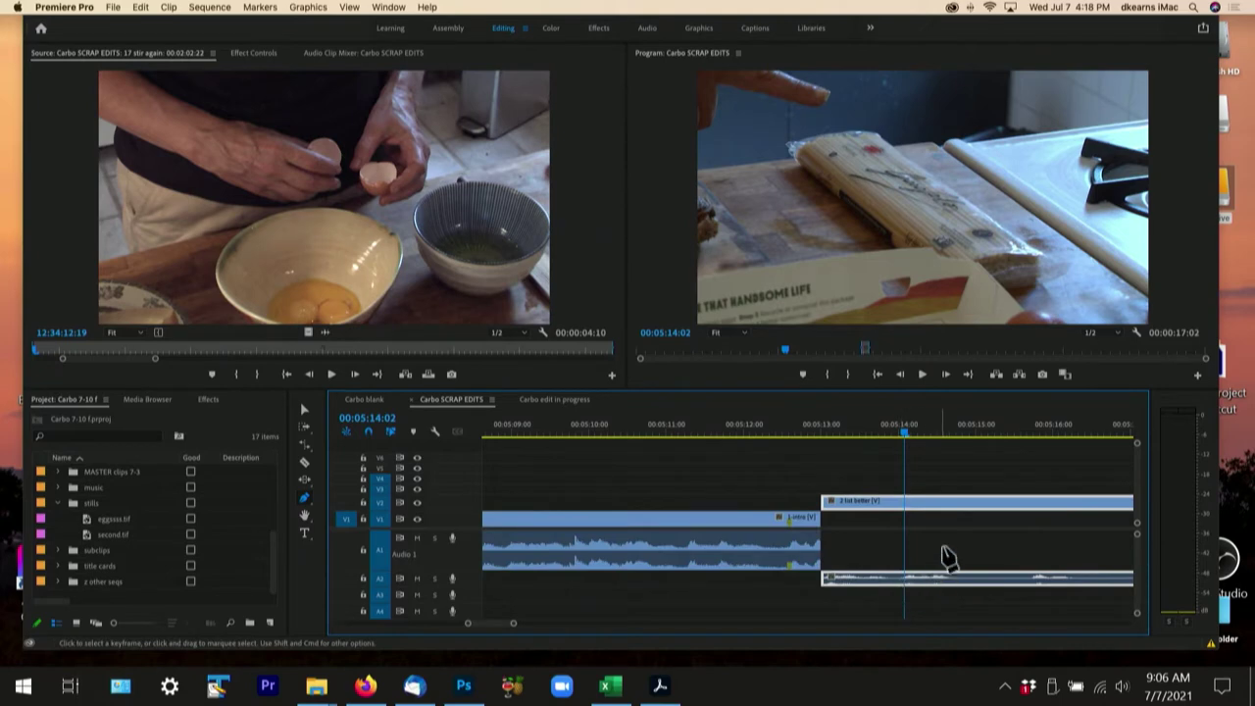
key(v)
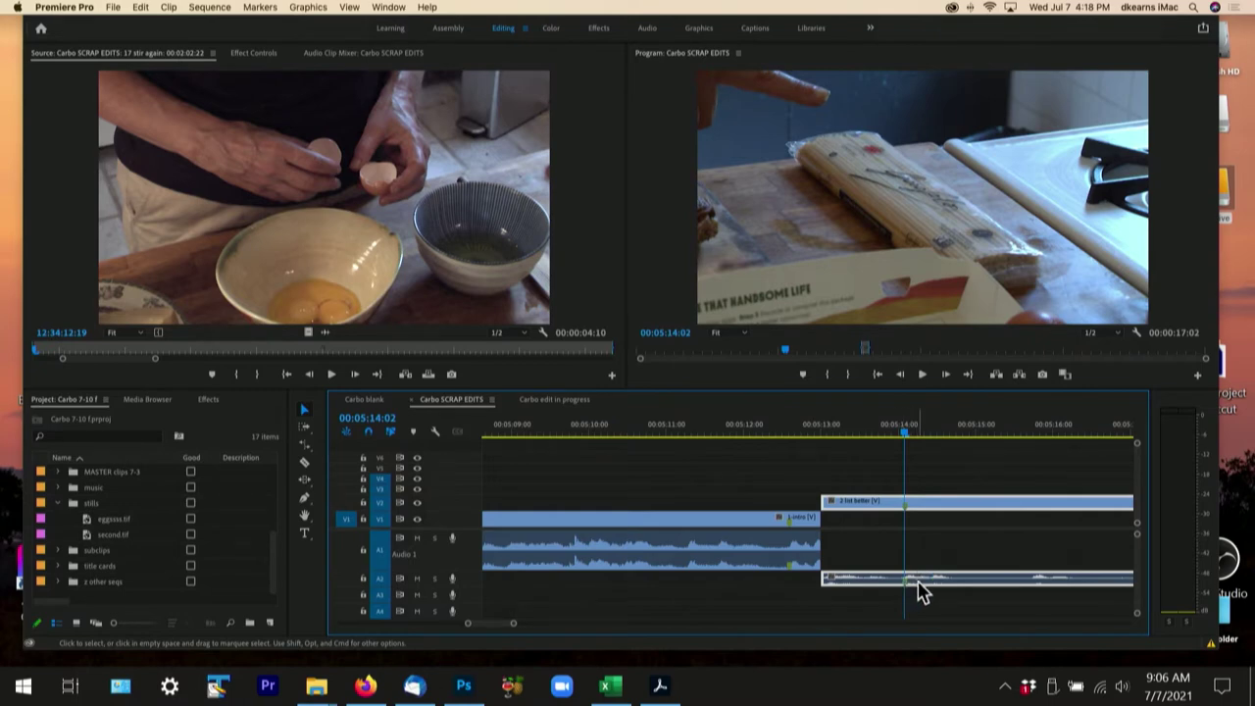
drag(921, 586, 809, 593)
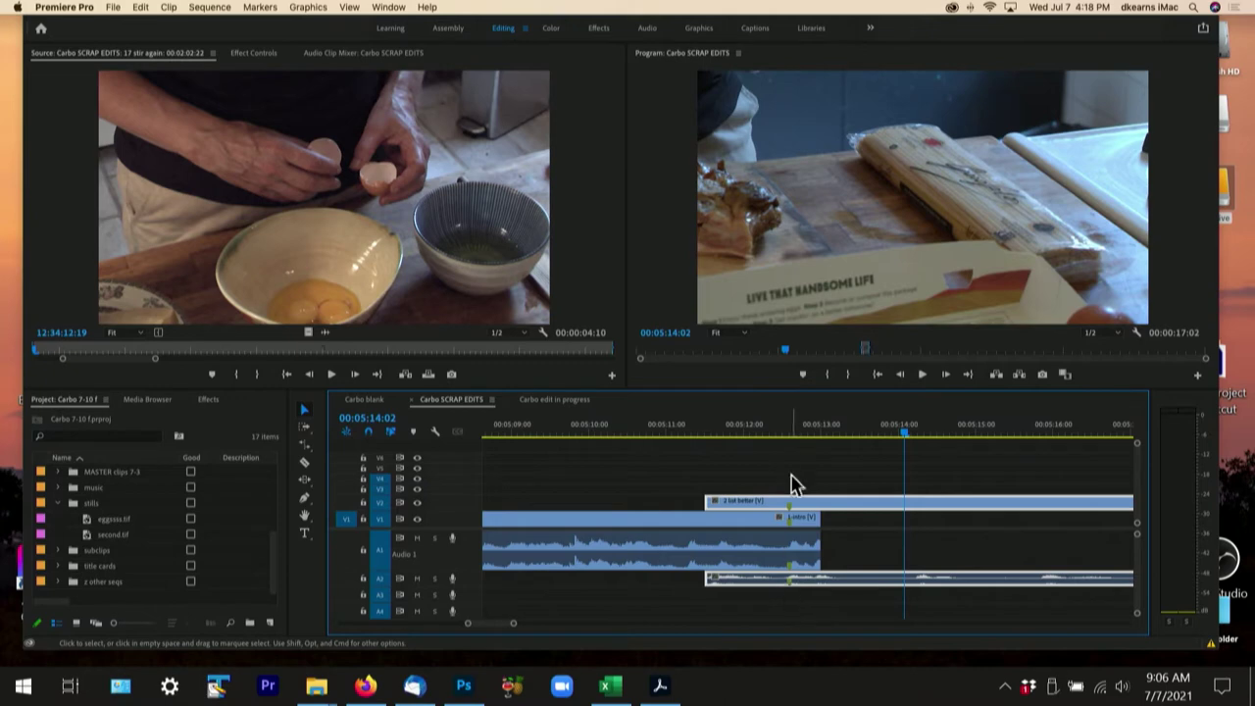
click(776, 429)
key(space)
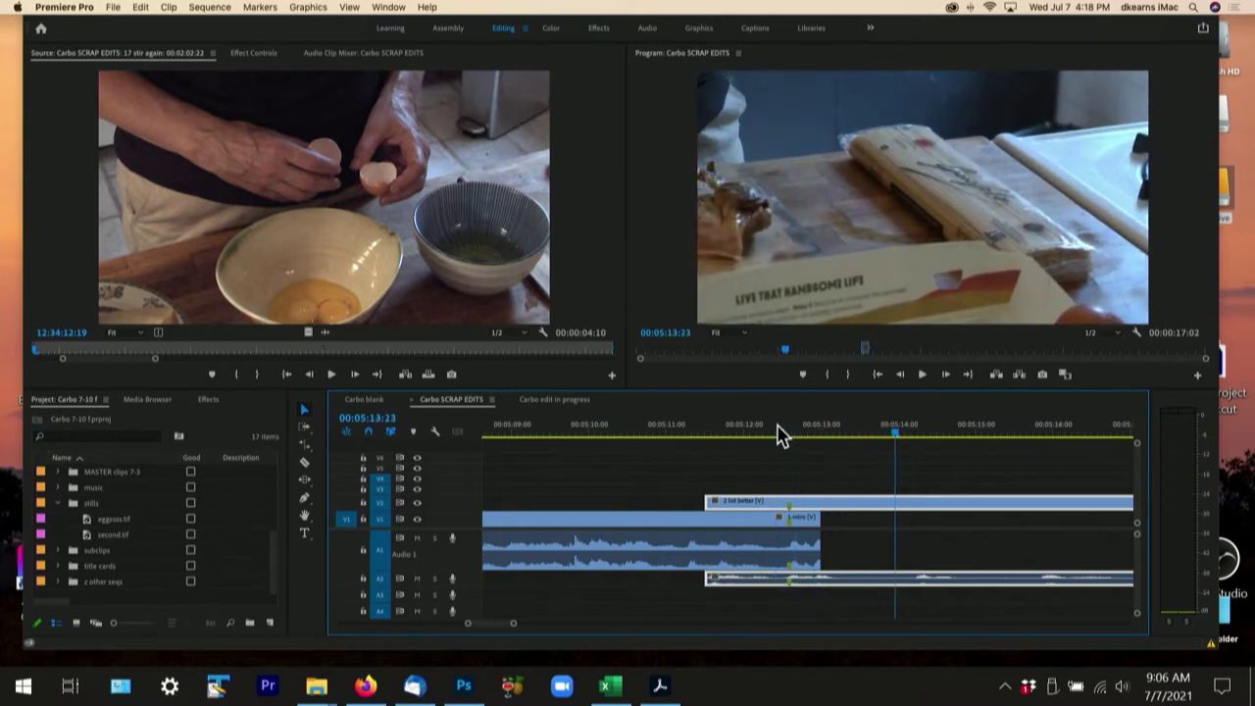
Extend the intro's A1 audio past its video end and replay the revised cut
click(769, 616)
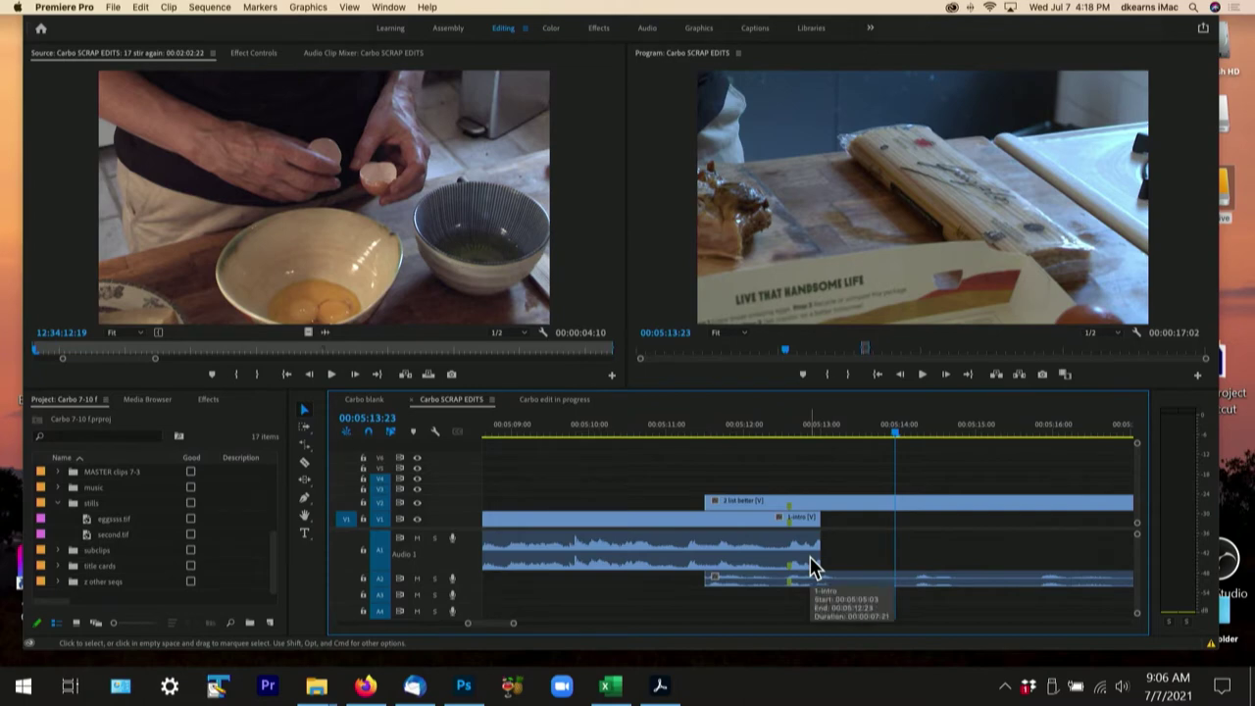
drag(813, 567, 957, 550)
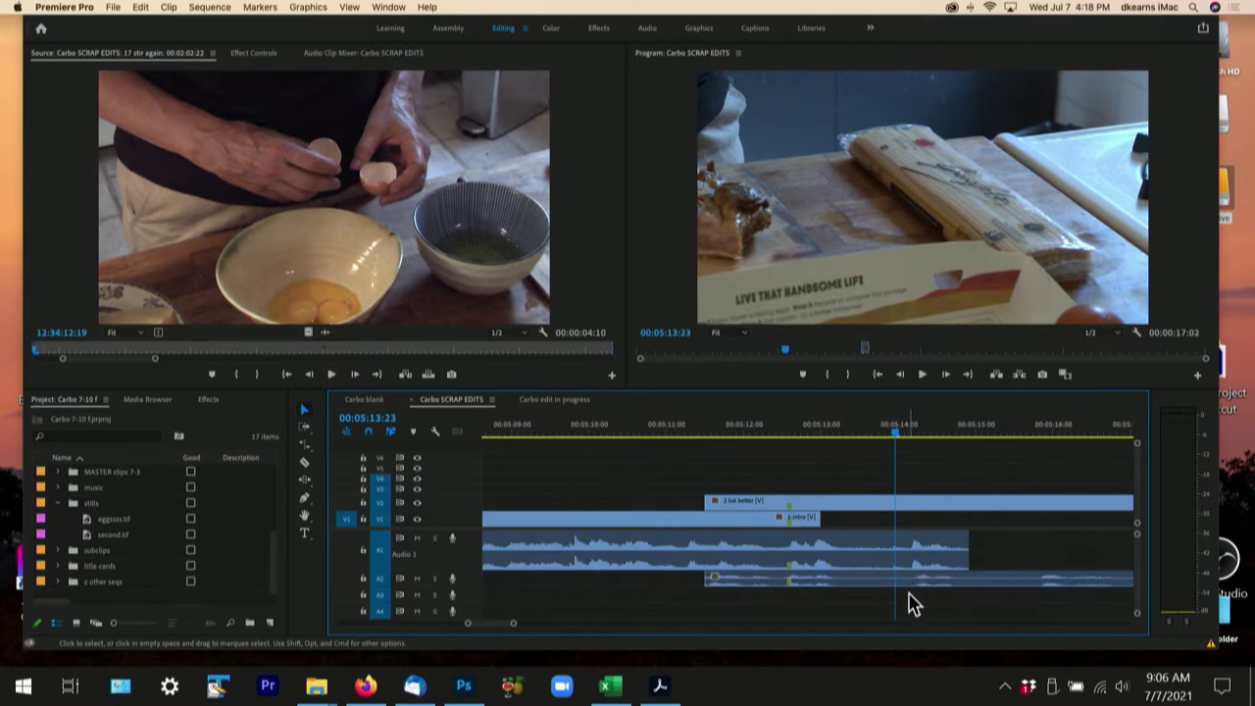
click(750, 432)
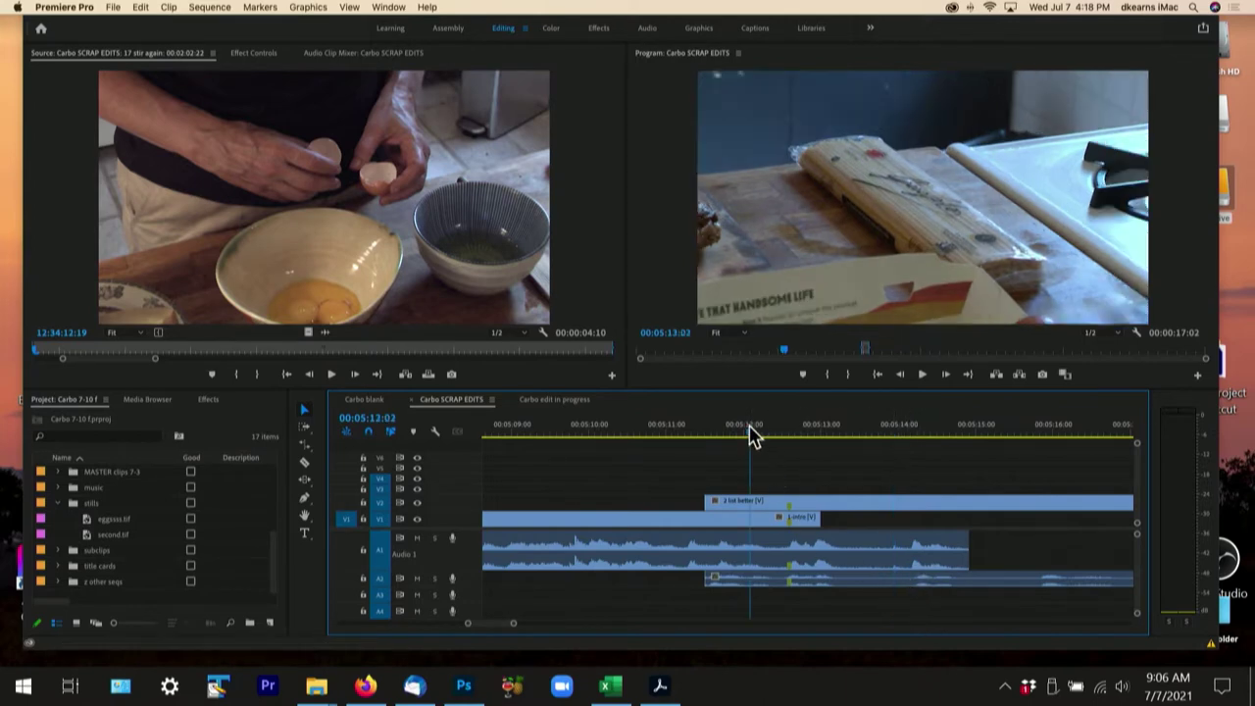
key(space)
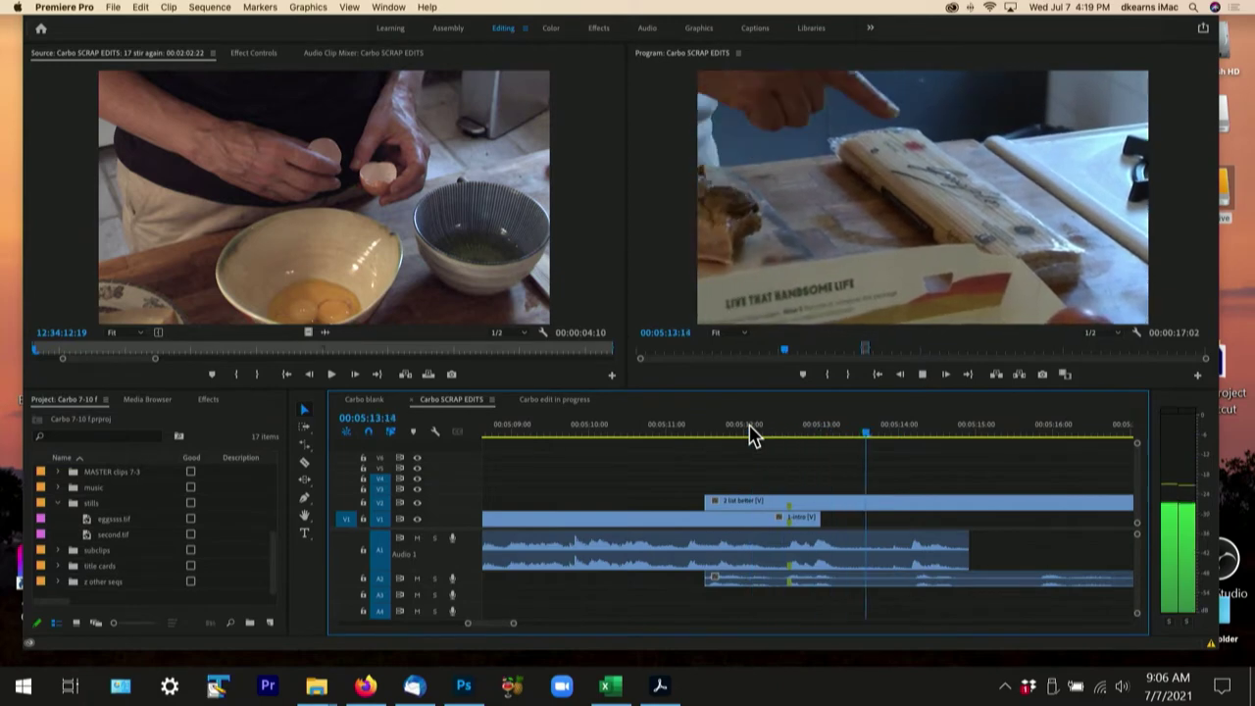
key(space)
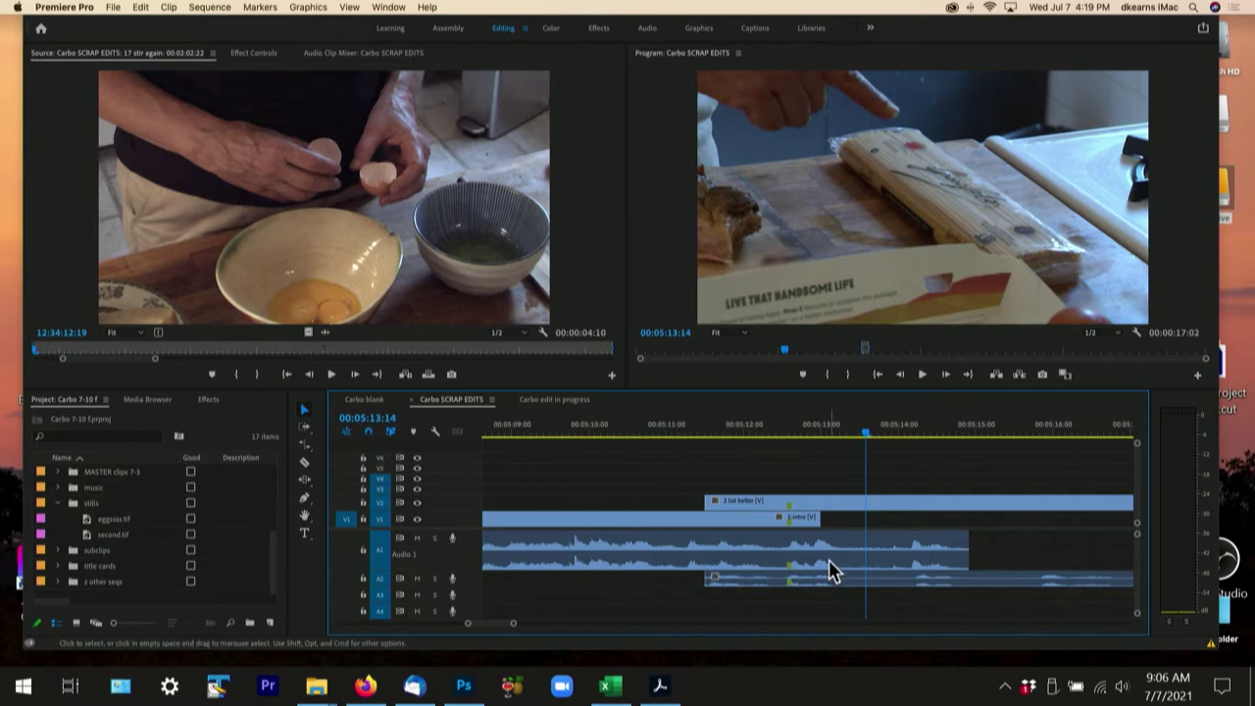
scroll(490, 632, up, 5)
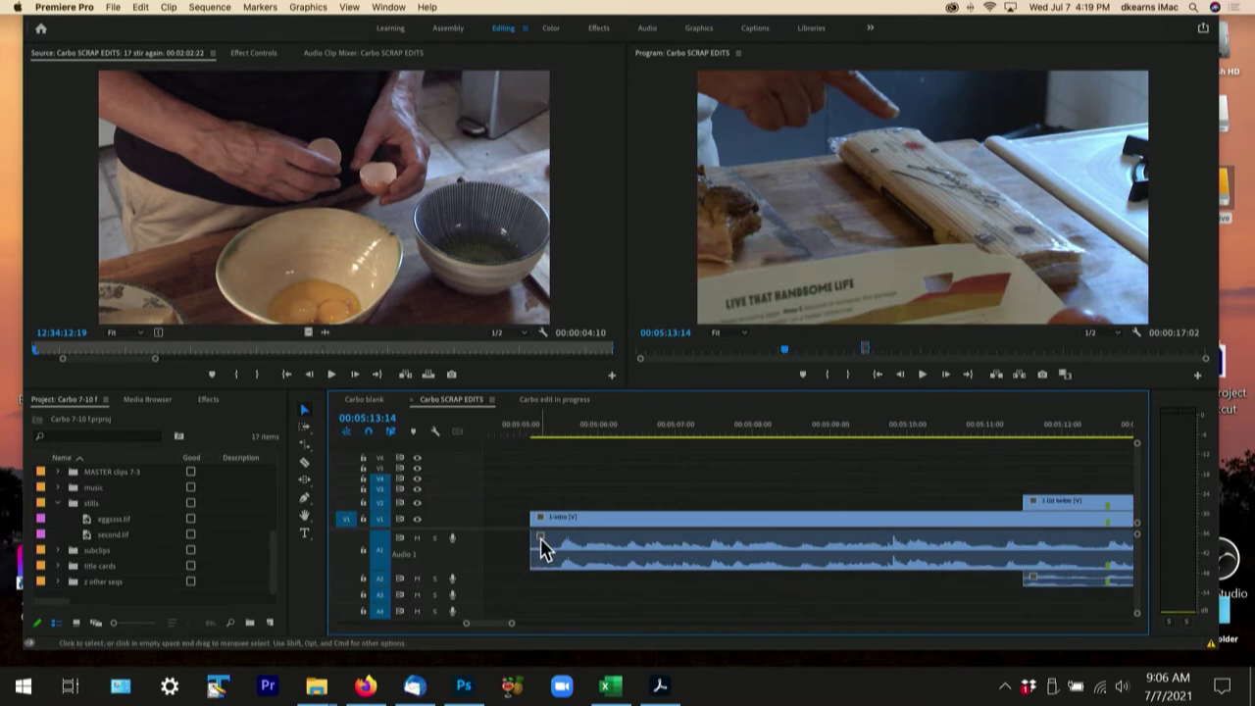
Turn on Volume Level lines for both the intro and 2 list better audio clips
right_click(542, 545)
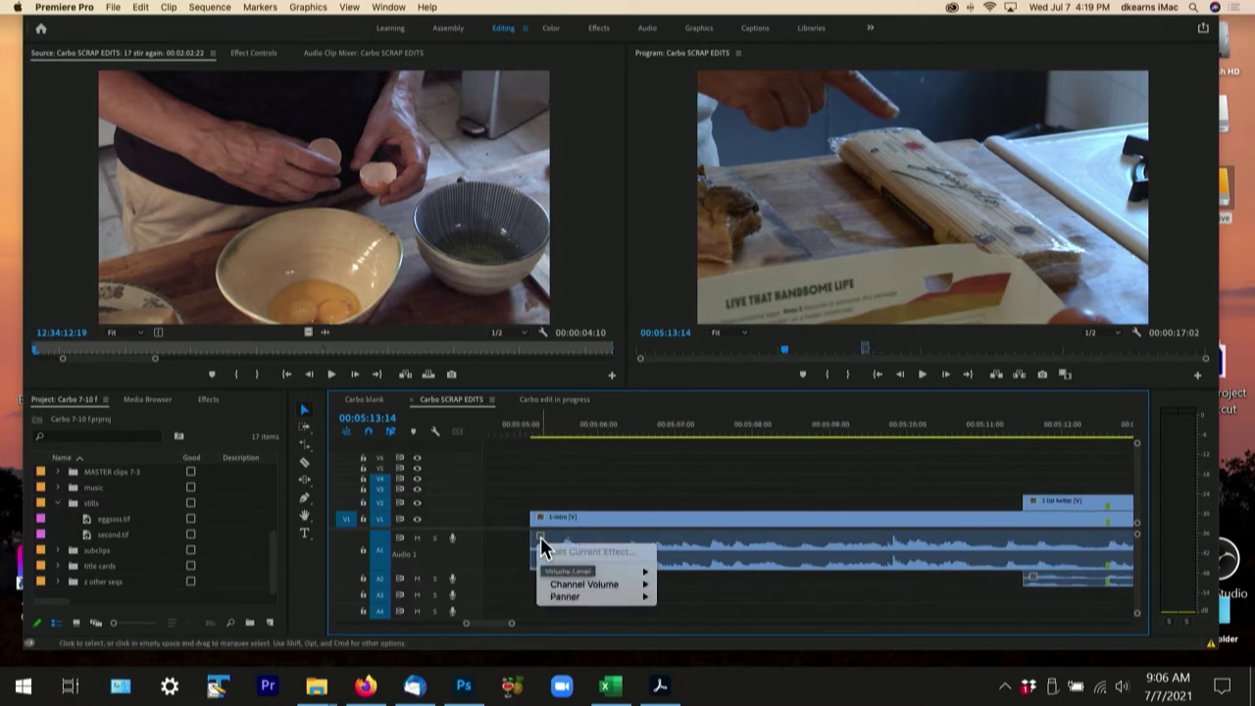
mouse_move(584, 572)
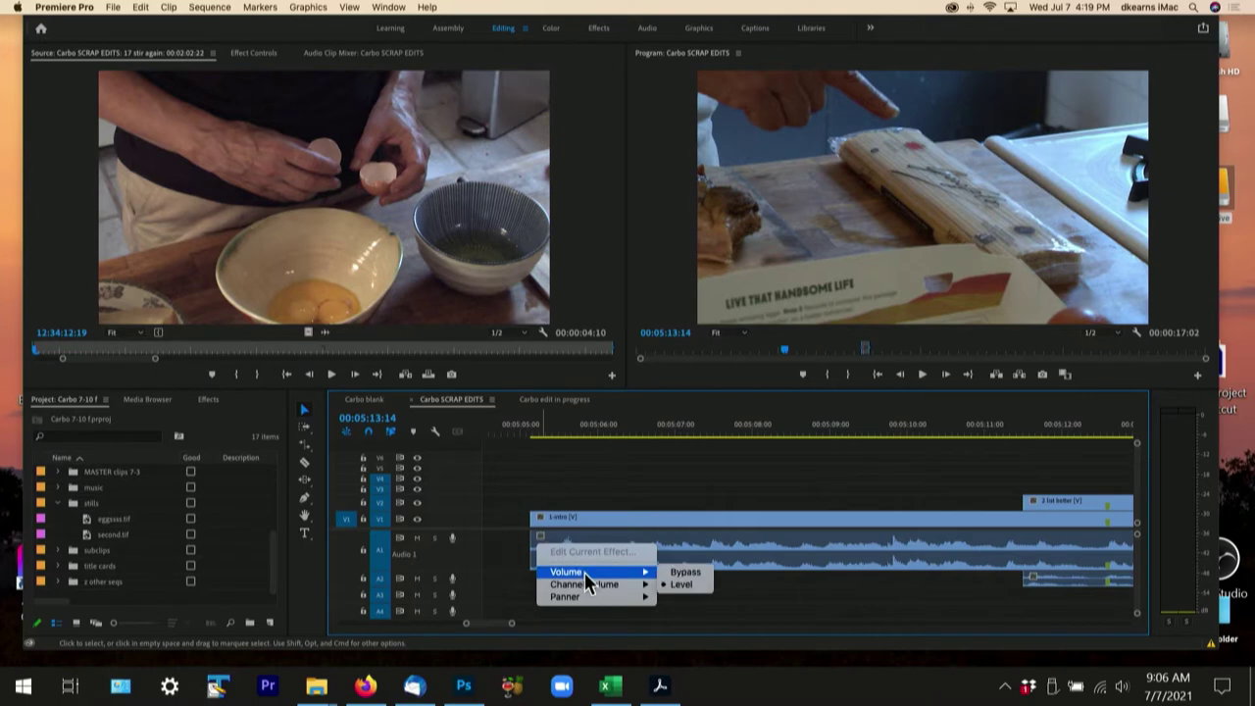
click(680, 586)
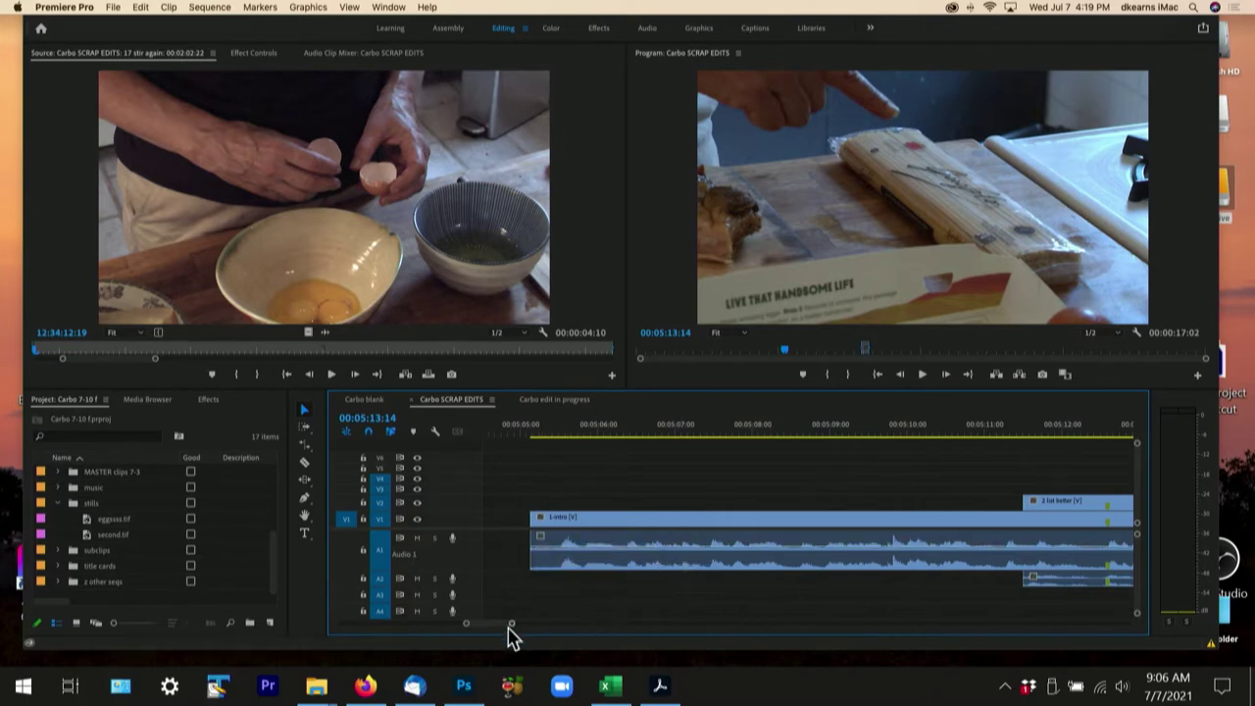
click(1033, 575)
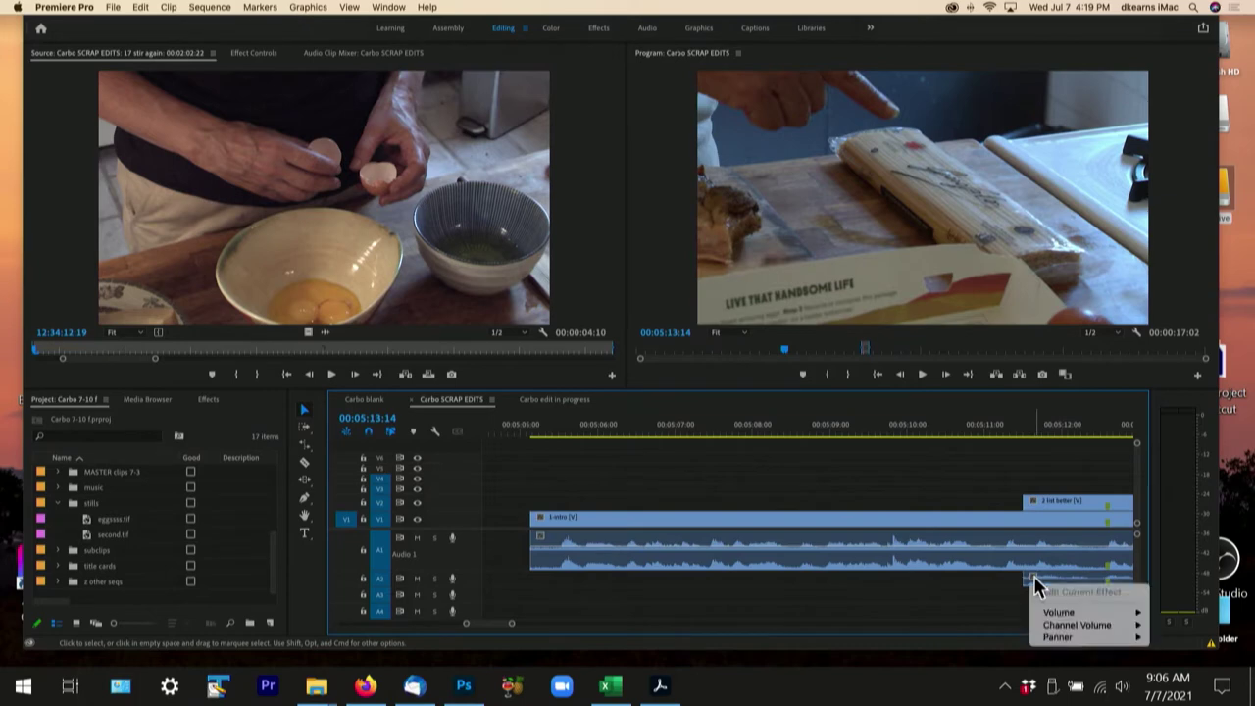
mouse_move(1054, 612)
click(1178, 625)
click(1019, 425)
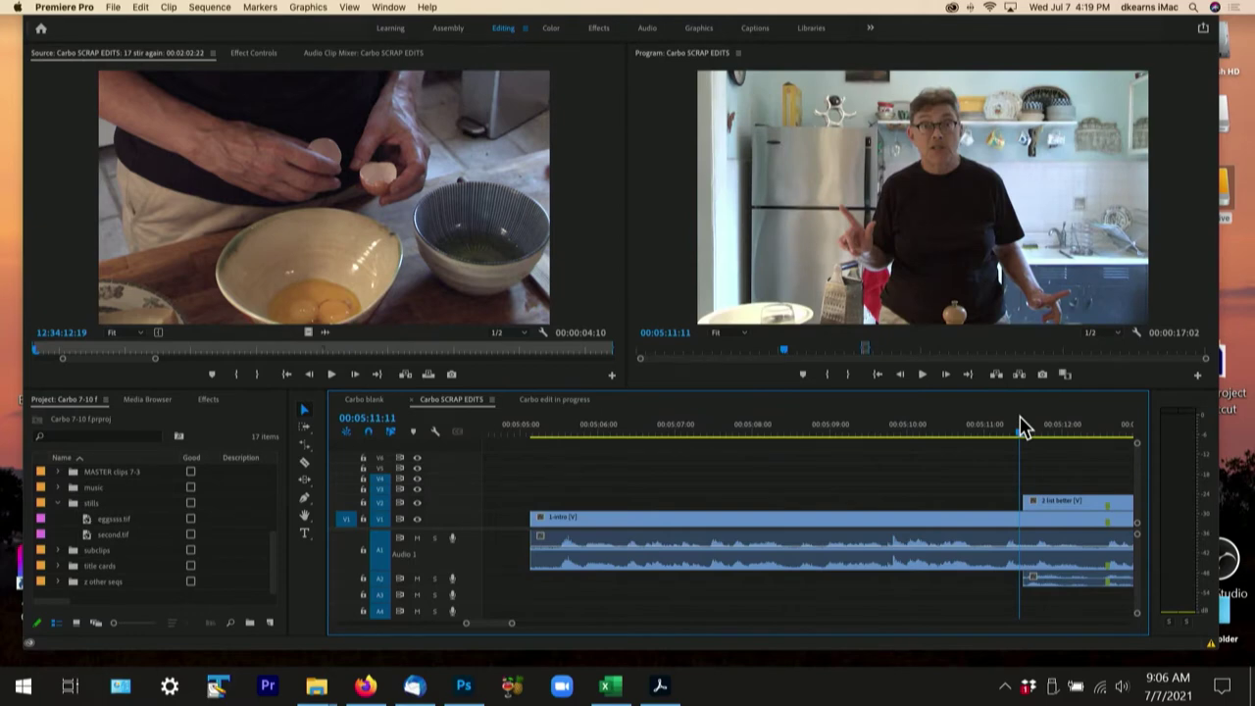
key(equal)
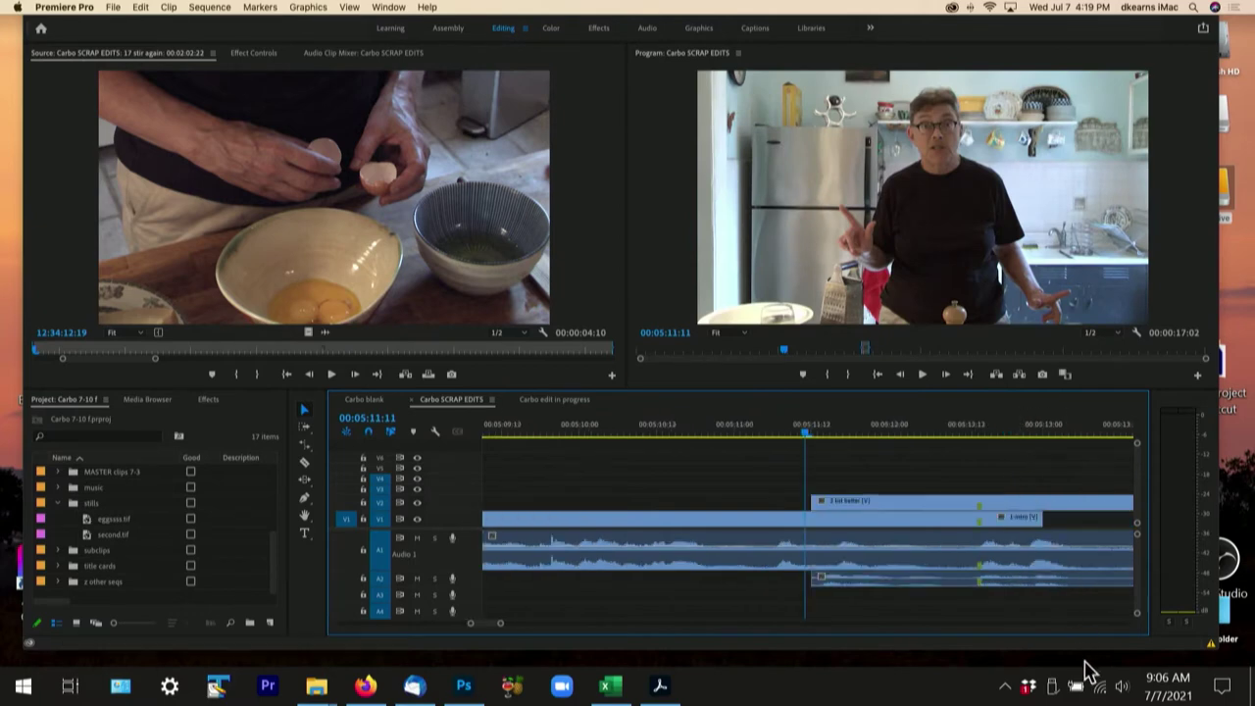
Shorten the intro's audio tail by 17 frames and play back the overlap
mouse_move(498, 627)
mouse_down()
mouse_move(523, 632)
mouse_move(507, 627)
mouse_up()
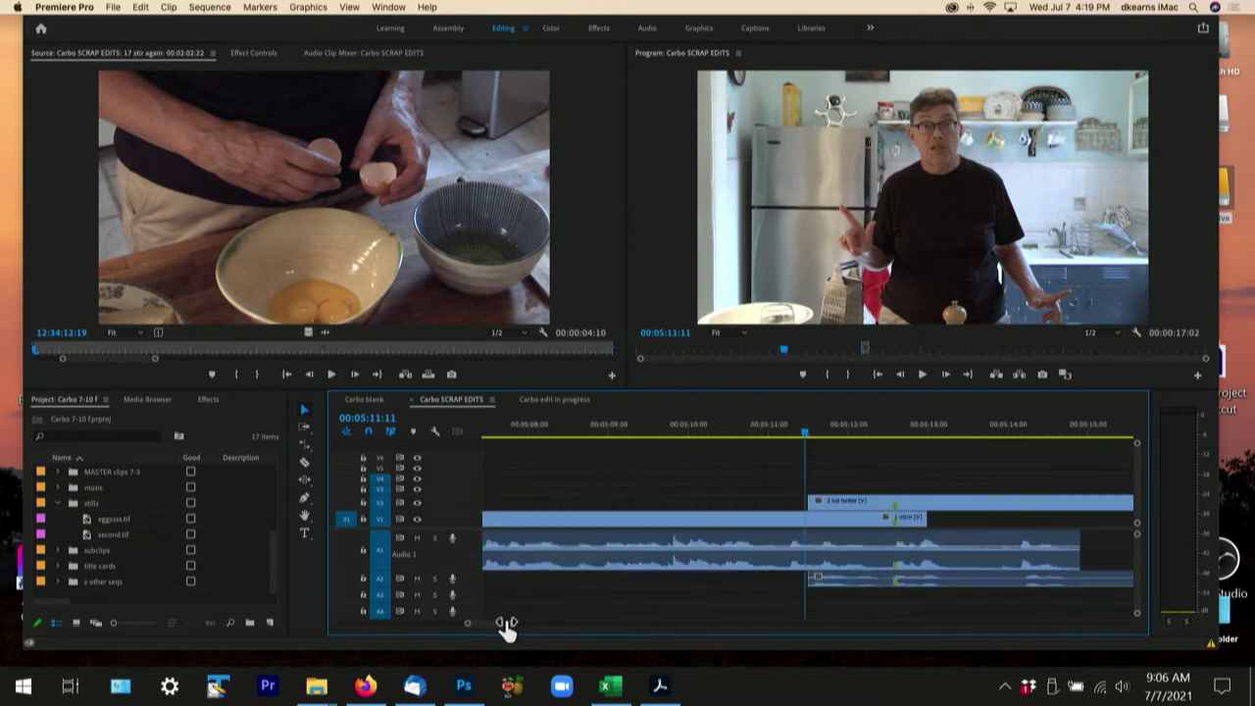
key(space)
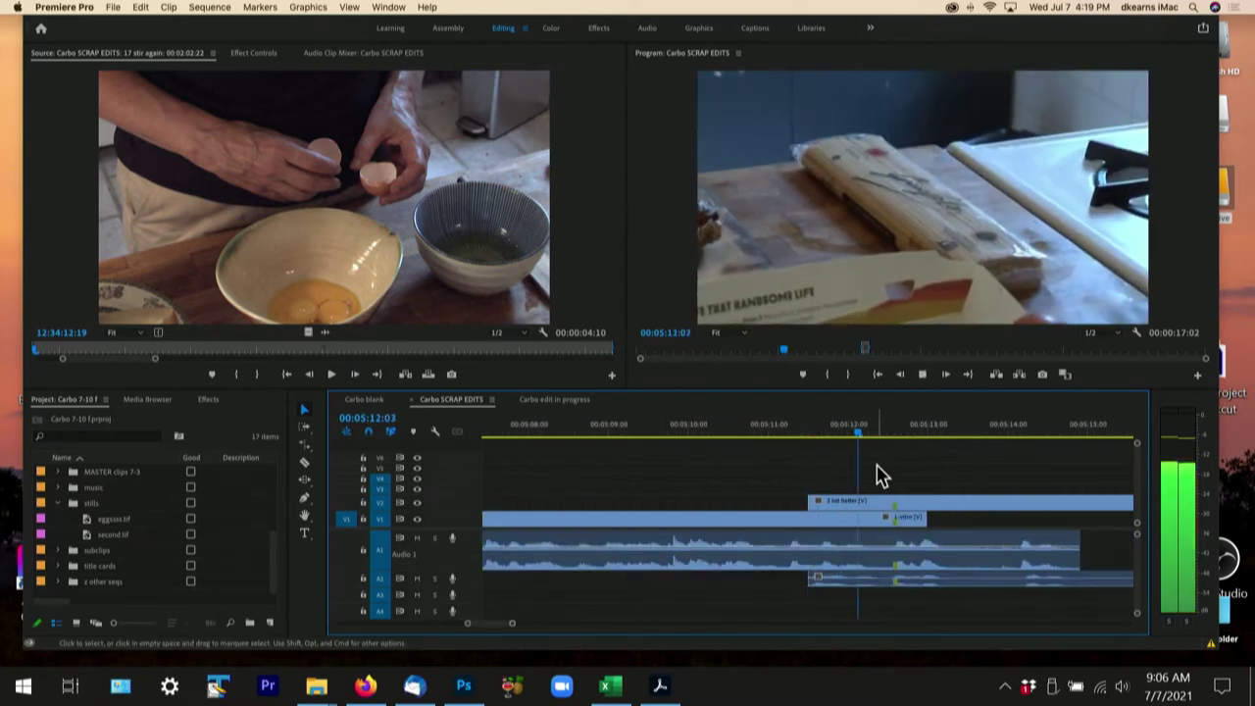
key(space)
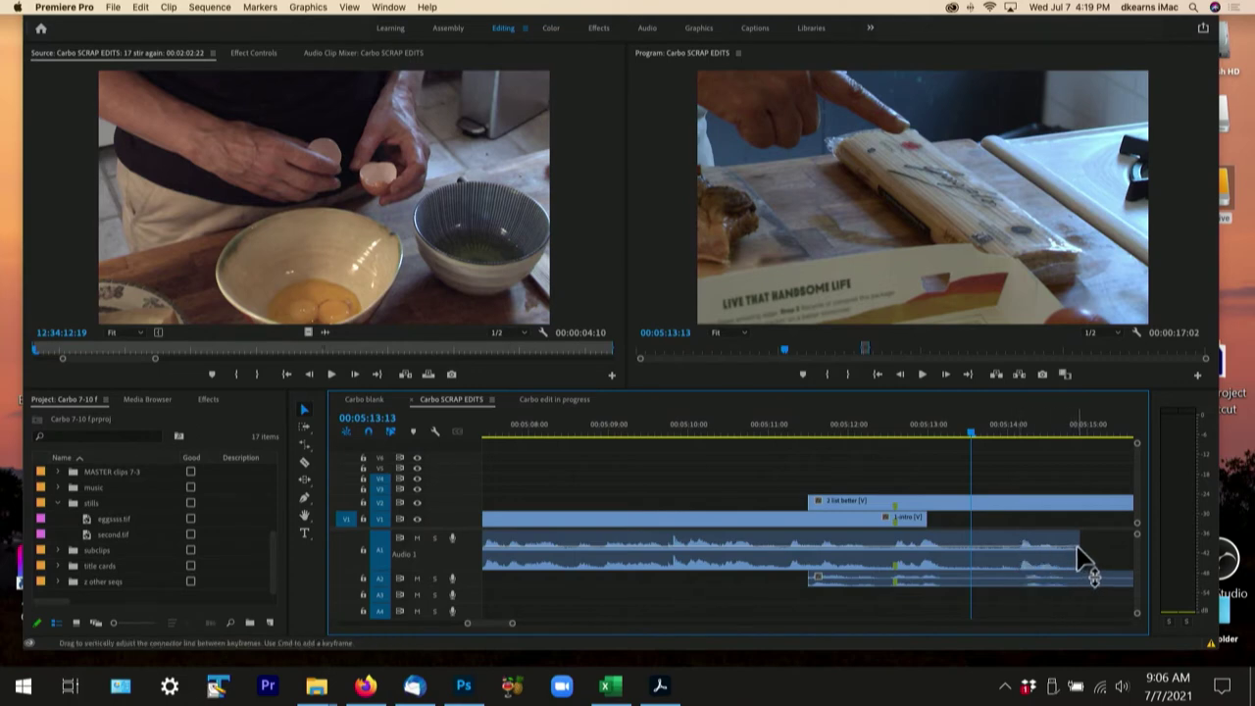
drag(1077, 547, 1012, 549)
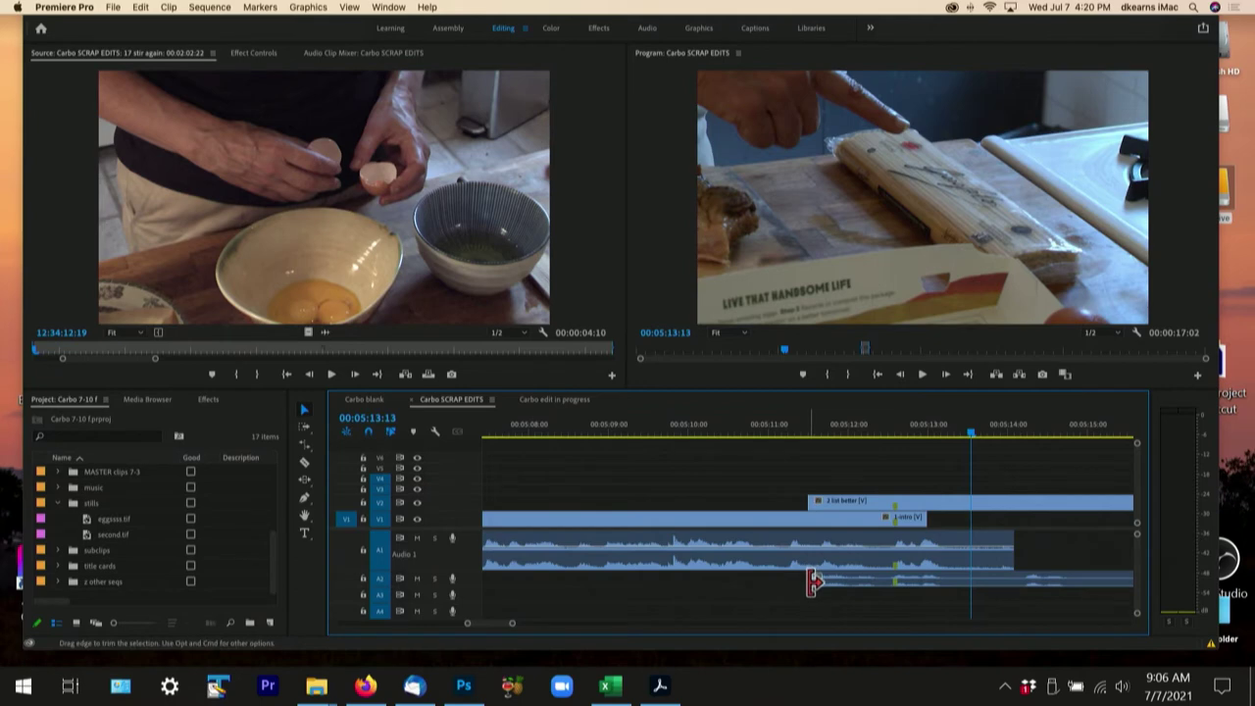
drag(857, 425, 796, 436)
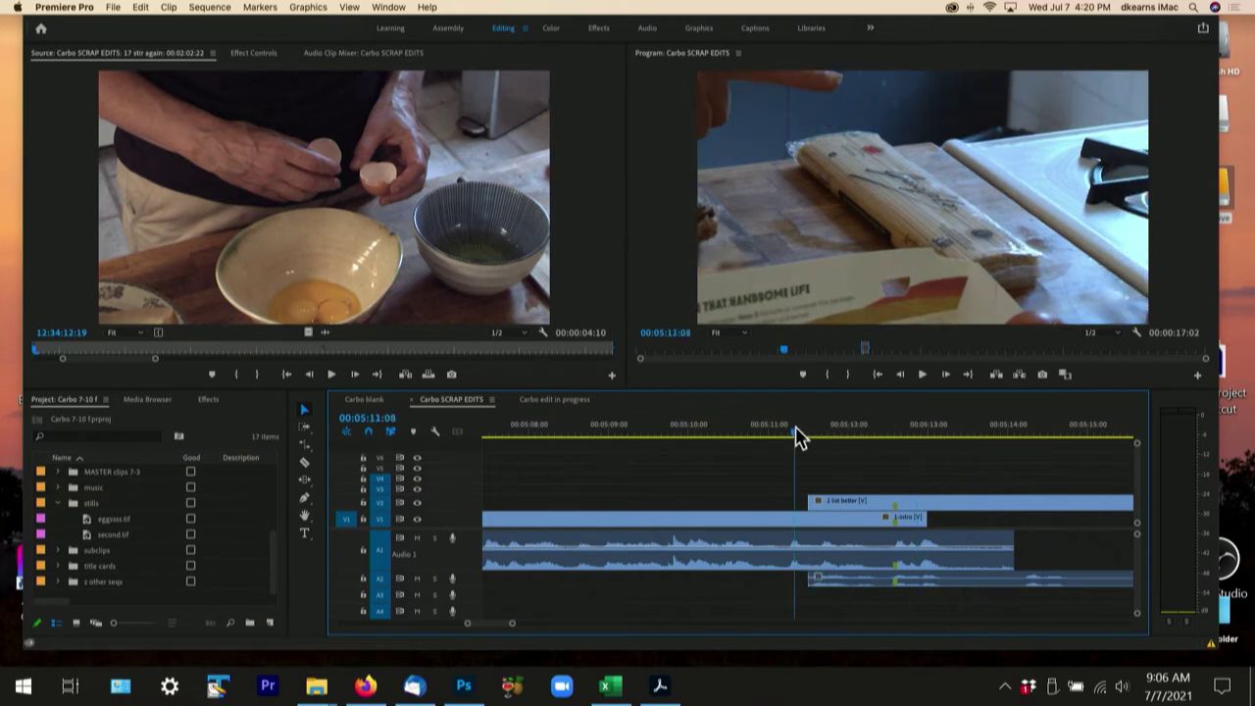
key(space)
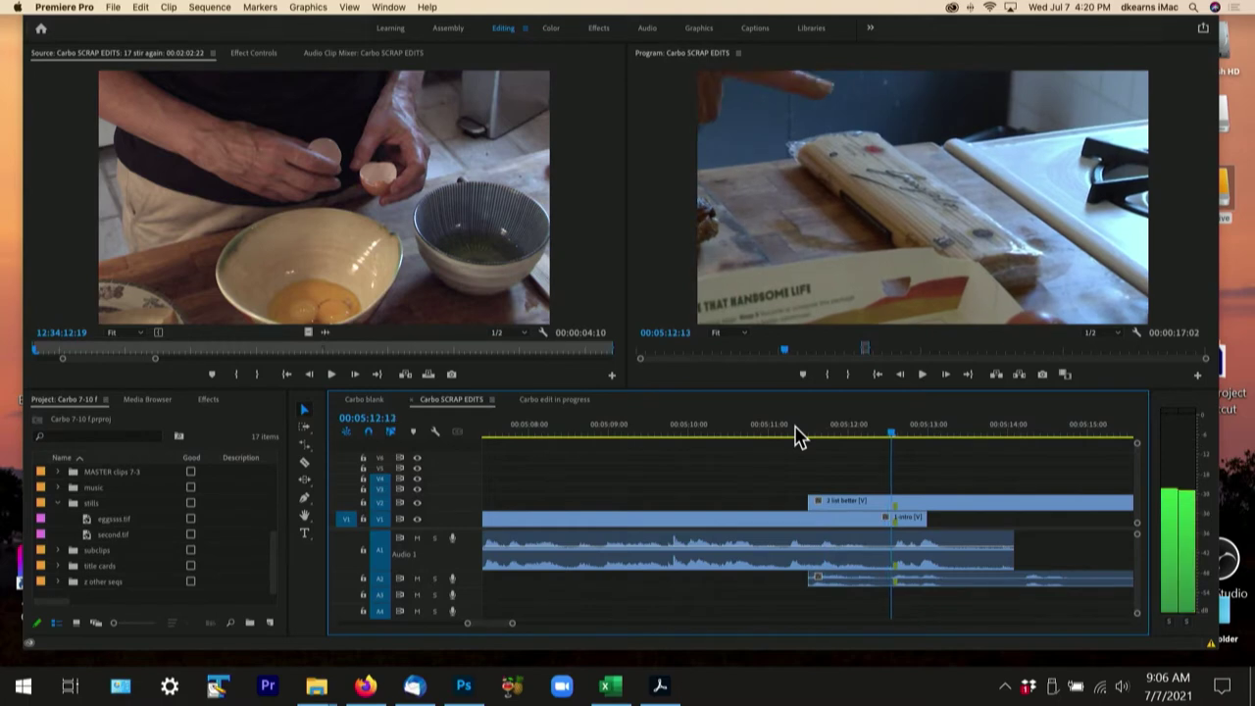
Trim the 2 lot better video start to the playhead at about 00:05:12:10
key(Left)
key(Left)
key(Left)
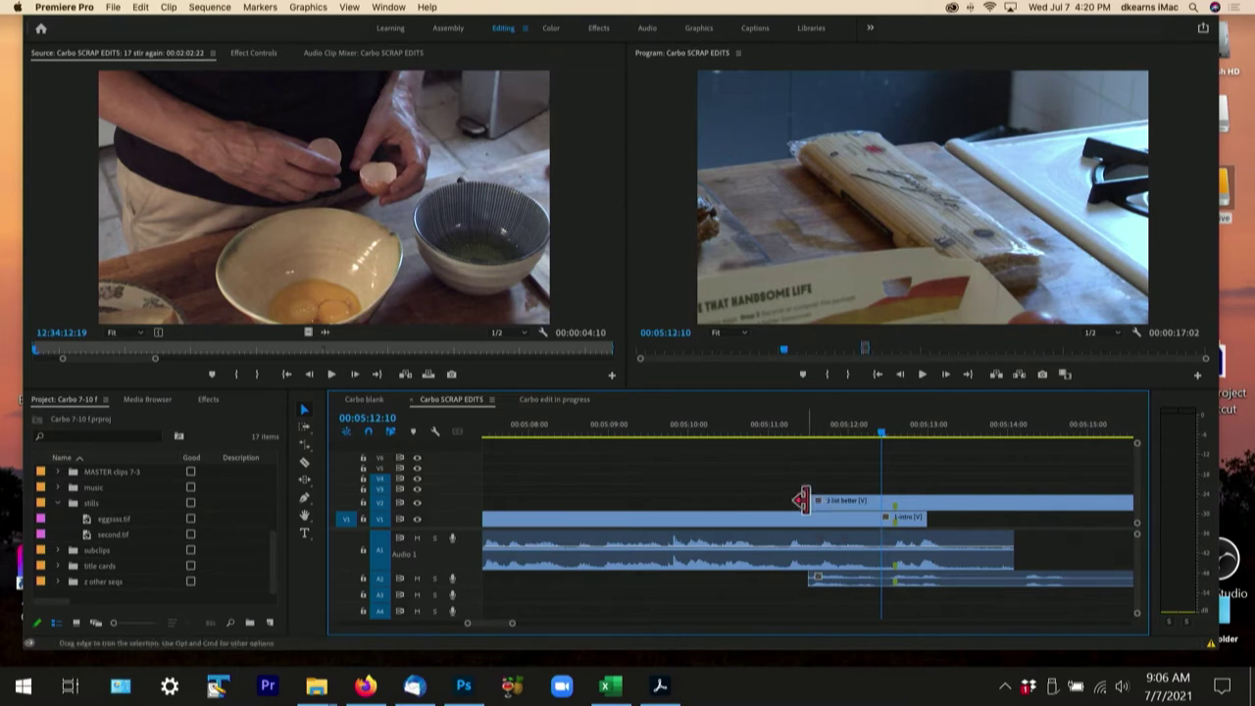
drag(802, 500, 881, 500)
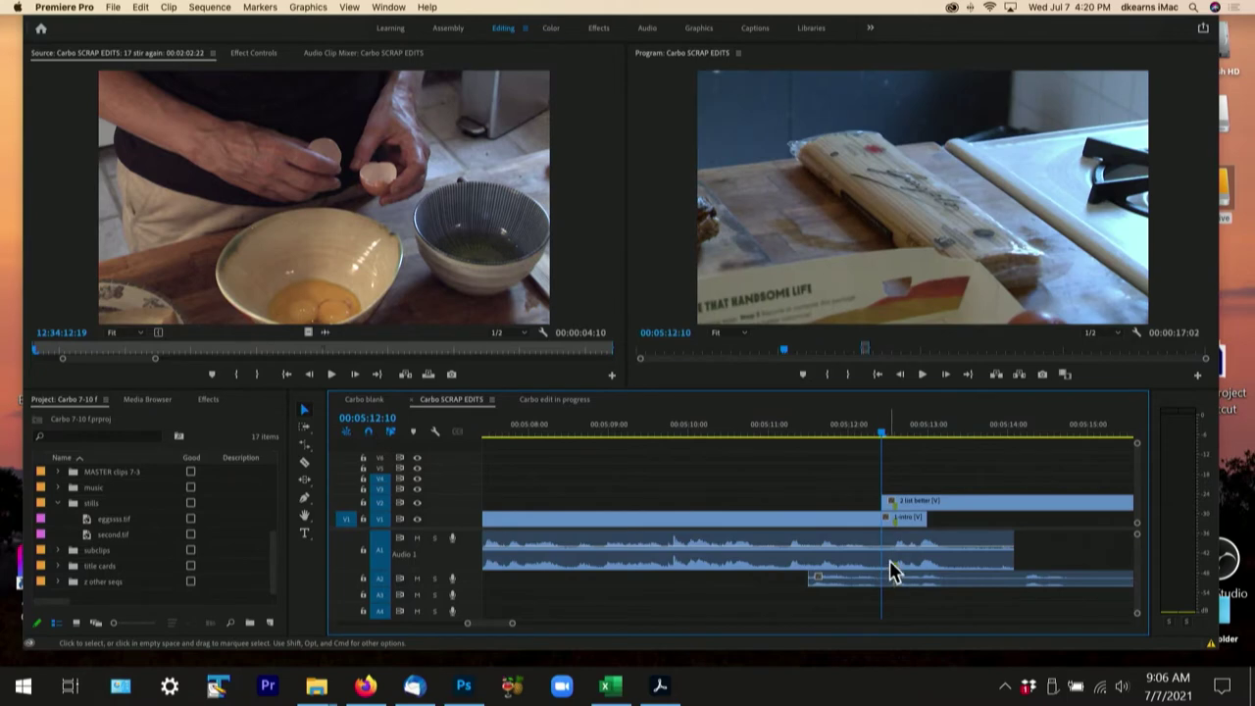
click(525, 431)
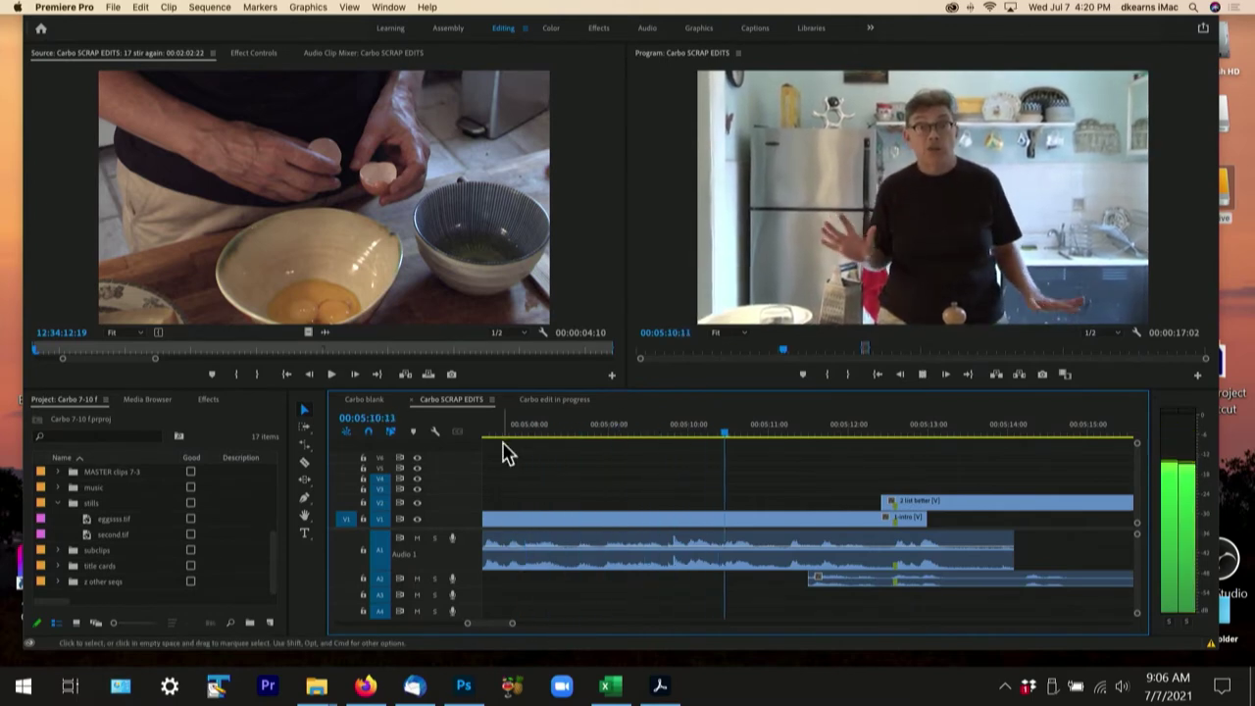
key(space)
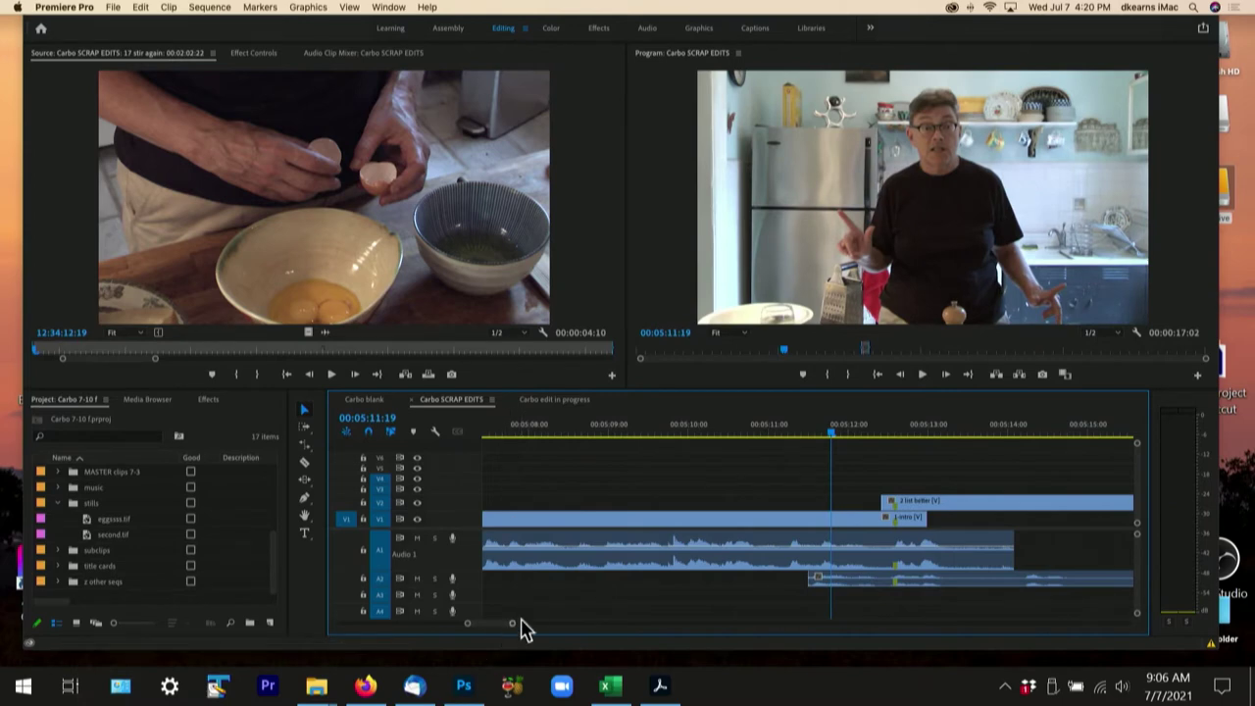
key(space)
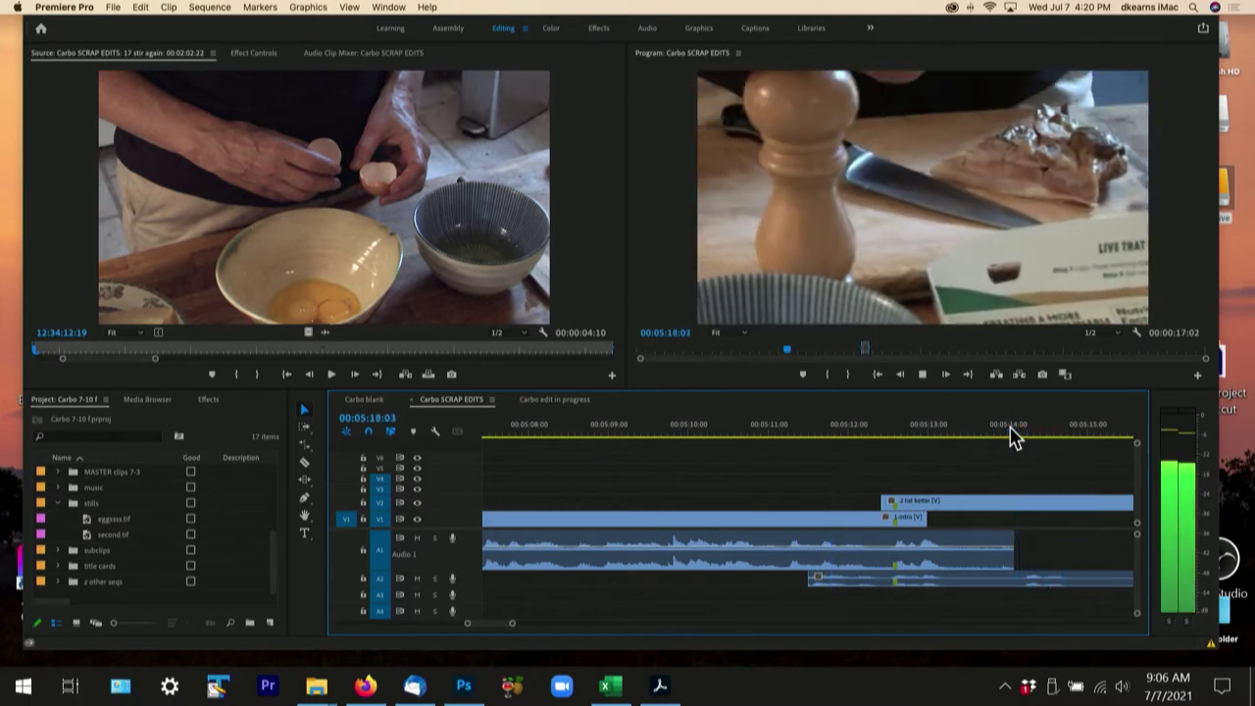
key(space)
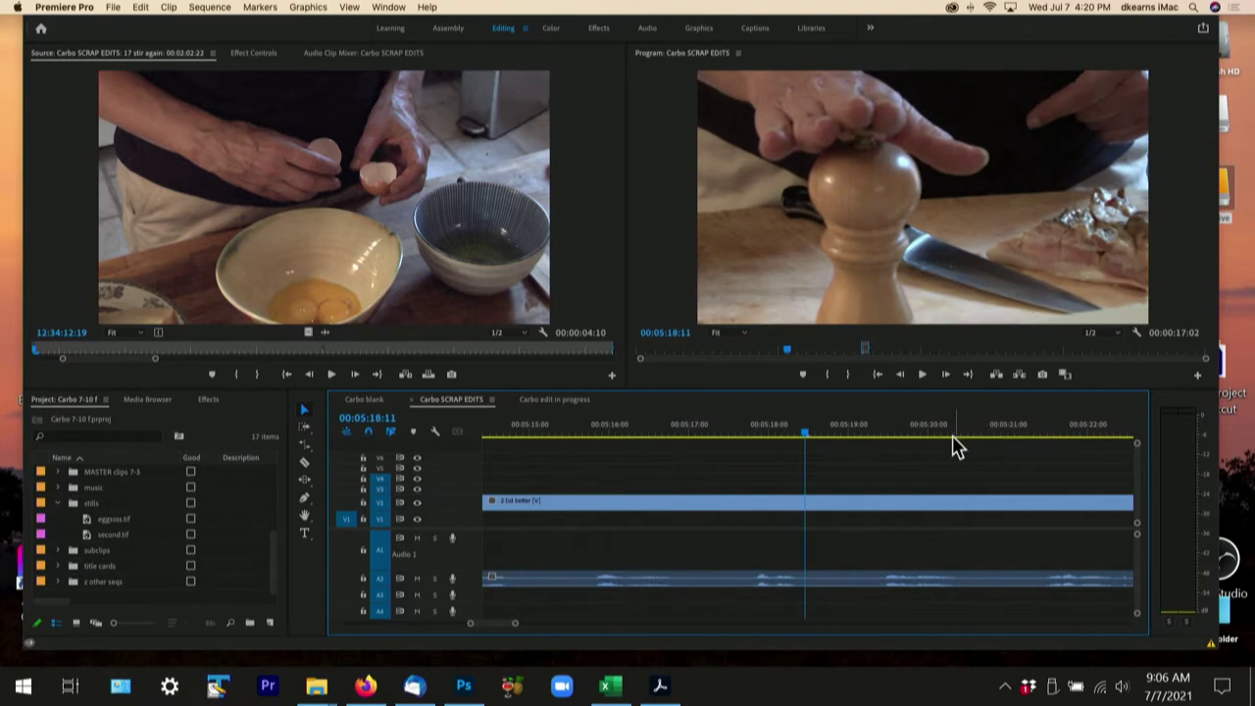
key(Up)
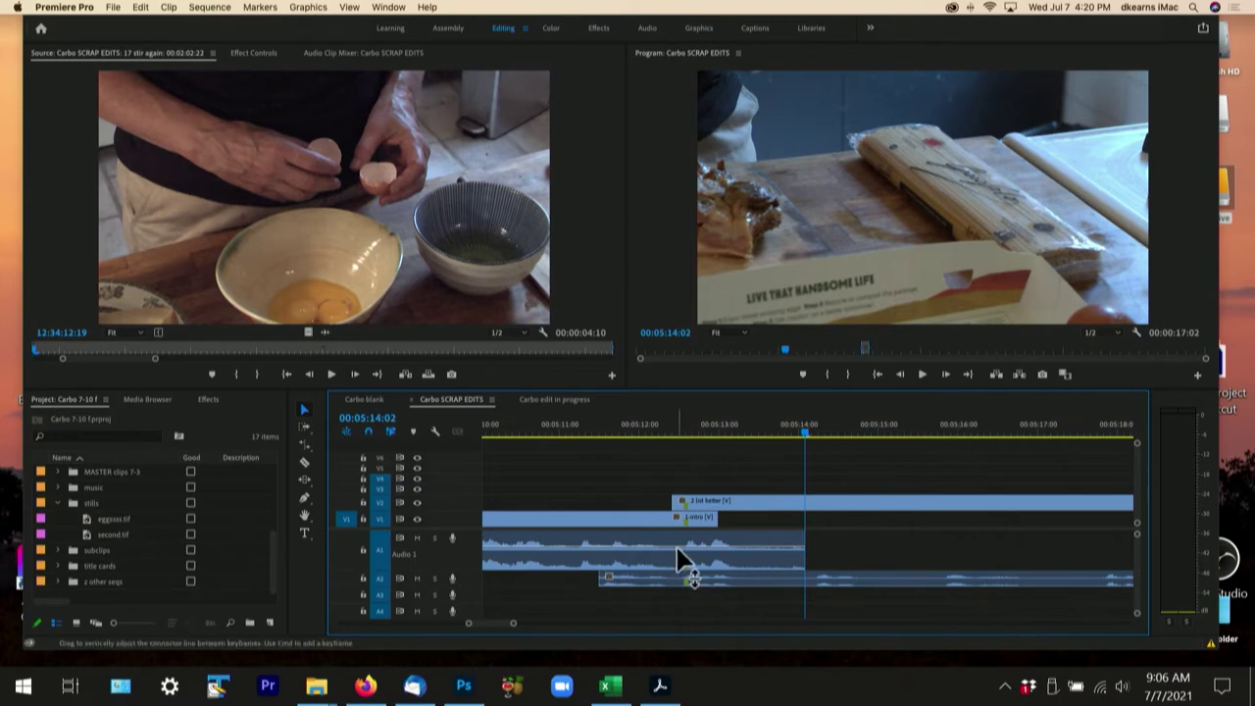
Fade the Audio 1 intro clip's volume down to silence at its end
key(p)
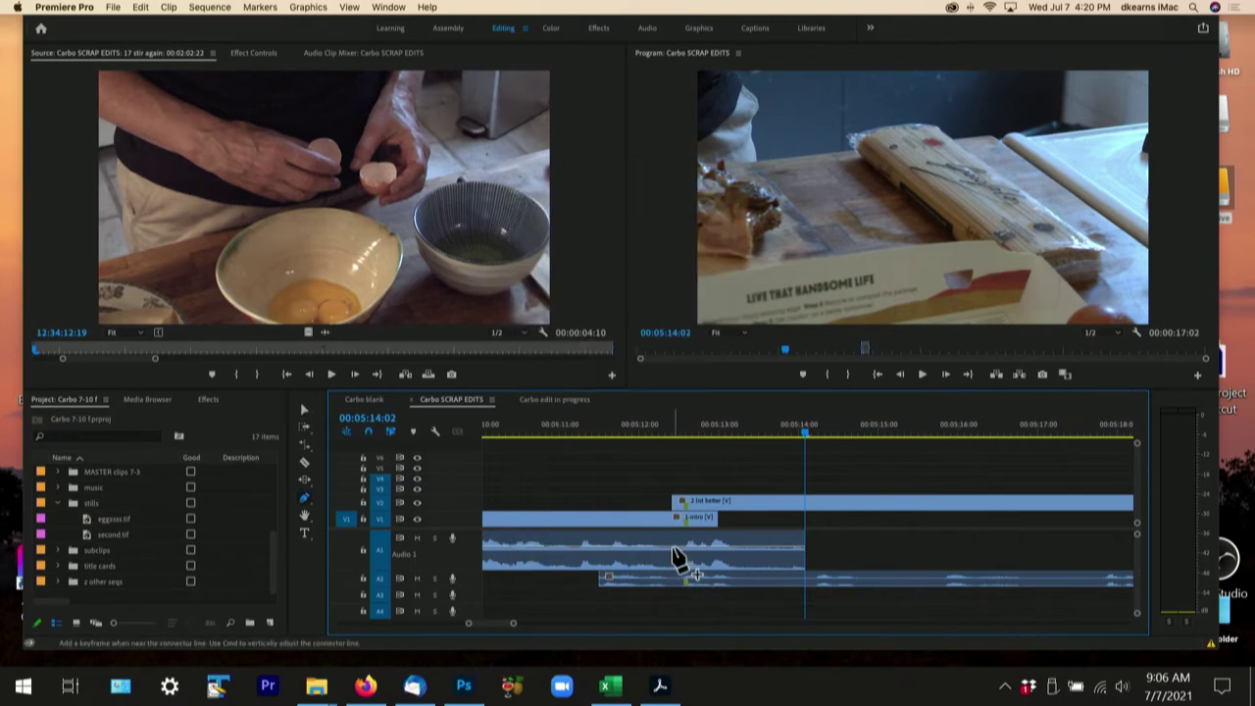
click(684, 555)
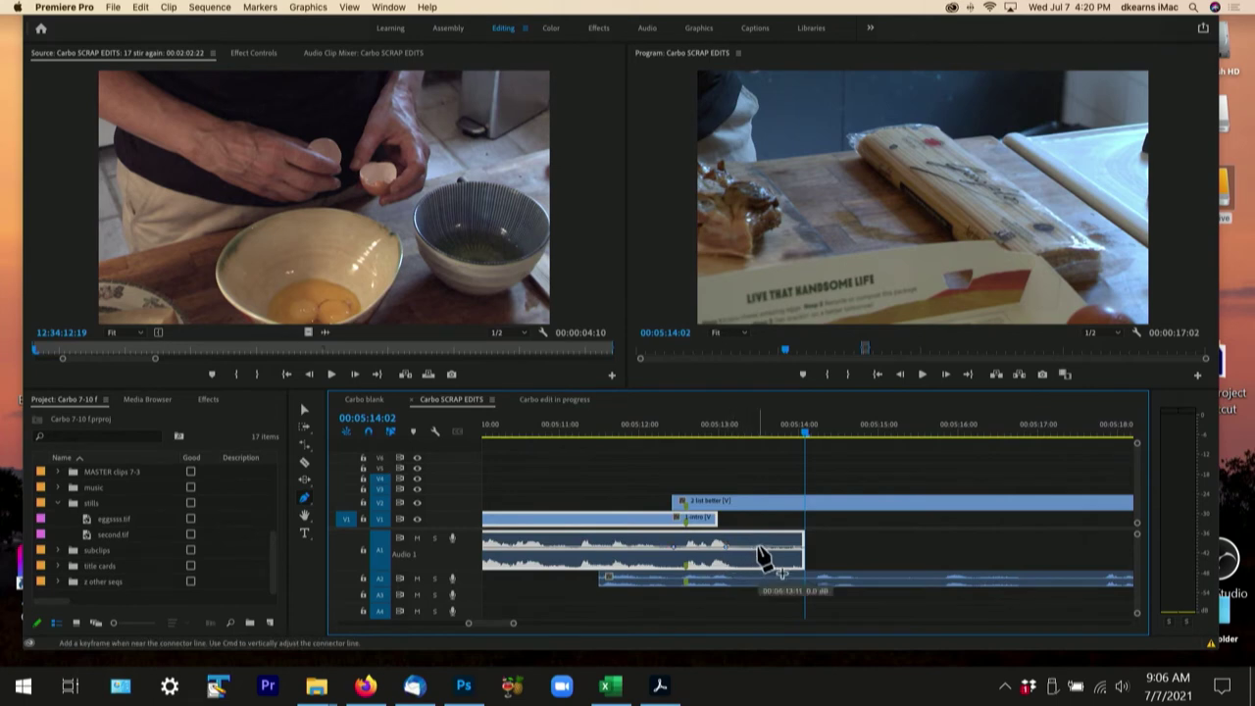
drag(801, 549, 734, 560)
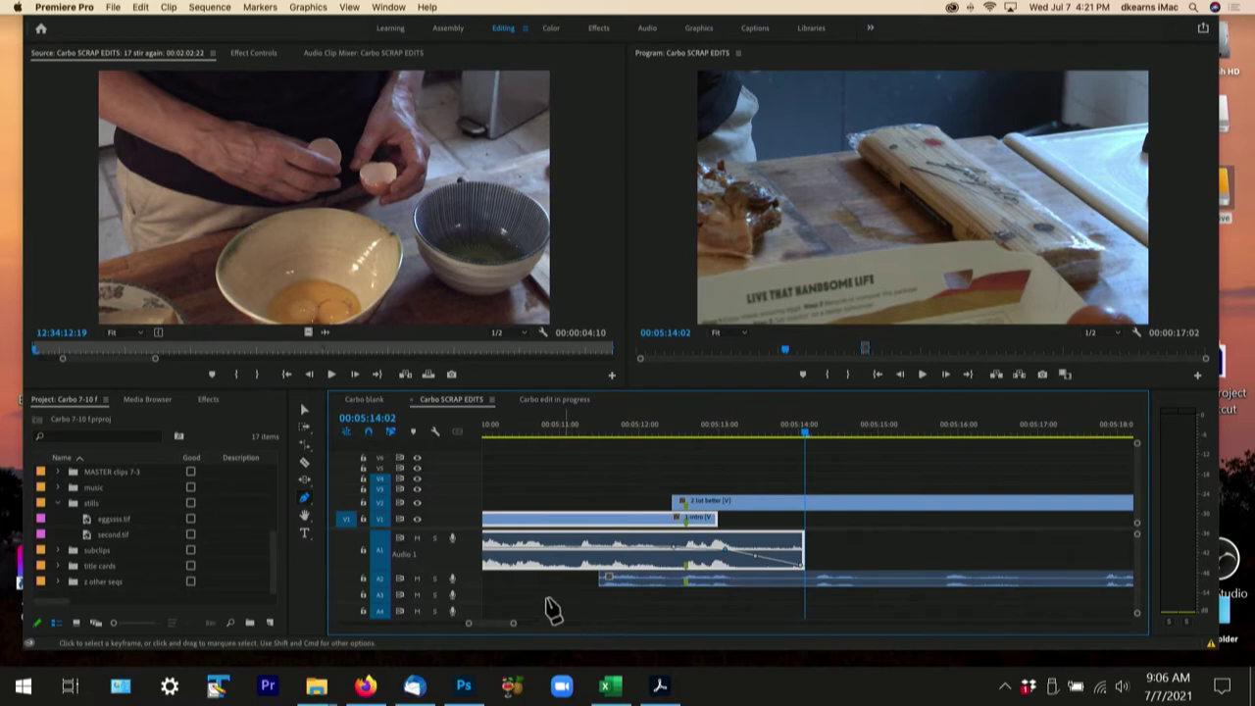
Enlarge Audio 2, fade the 2 list better audio in from silence, and play the crossfade
drag(462, 588, 462, 602)
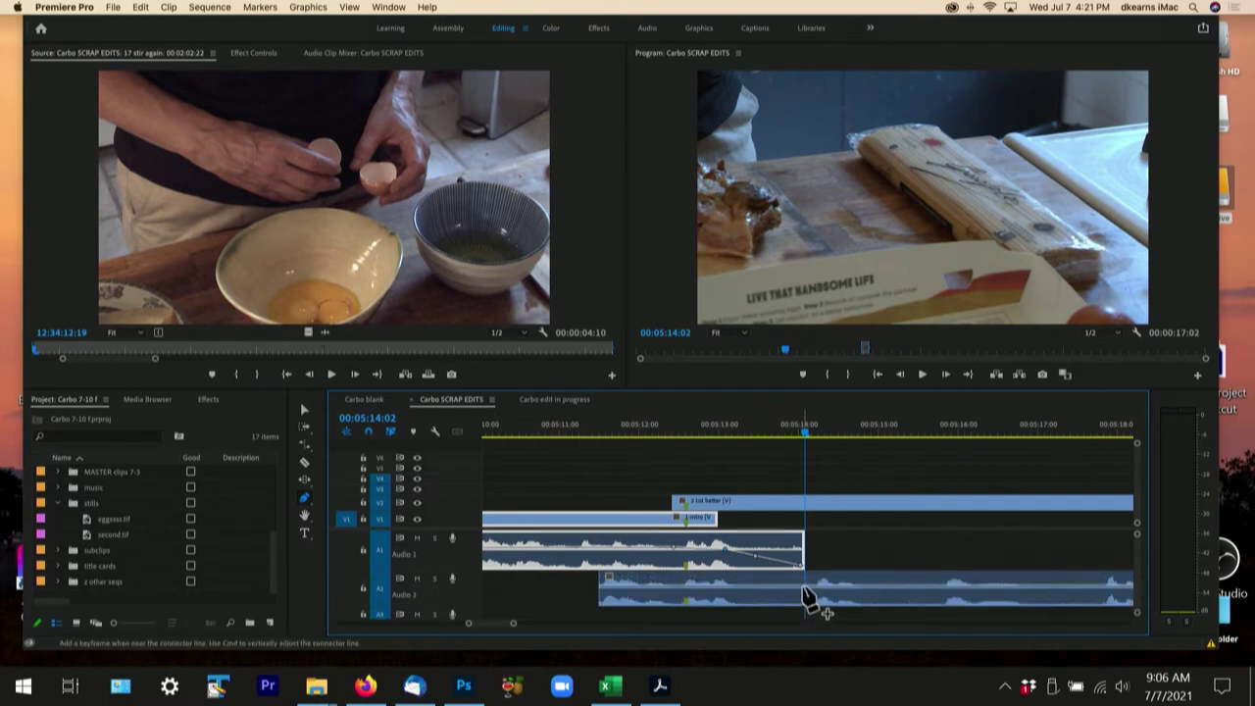
click(806, 596)
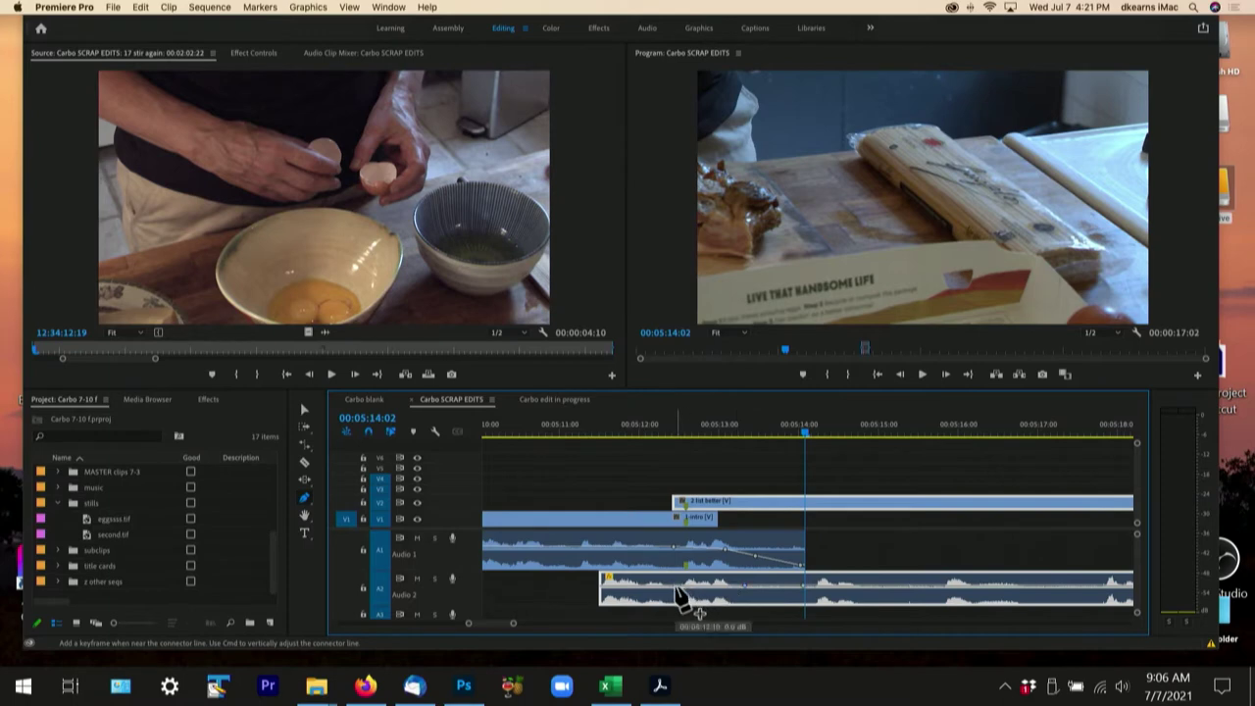
drag(605, 590, 600, 605)
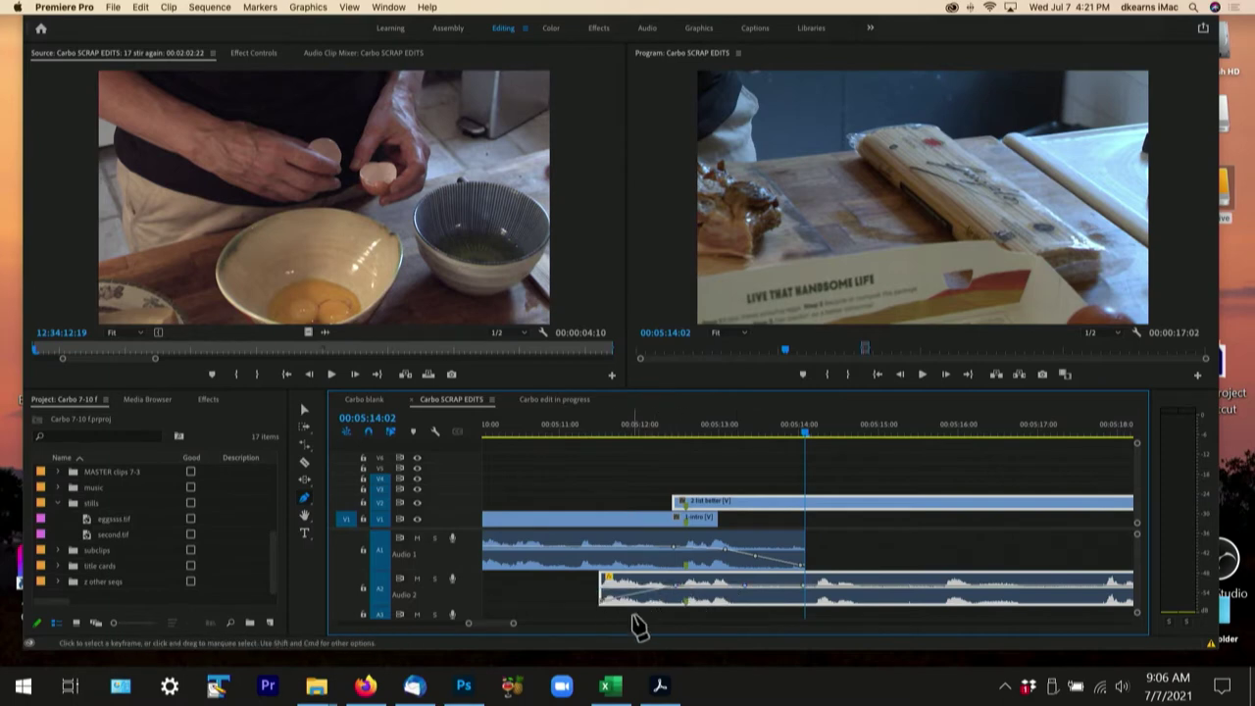
click(540, 429)
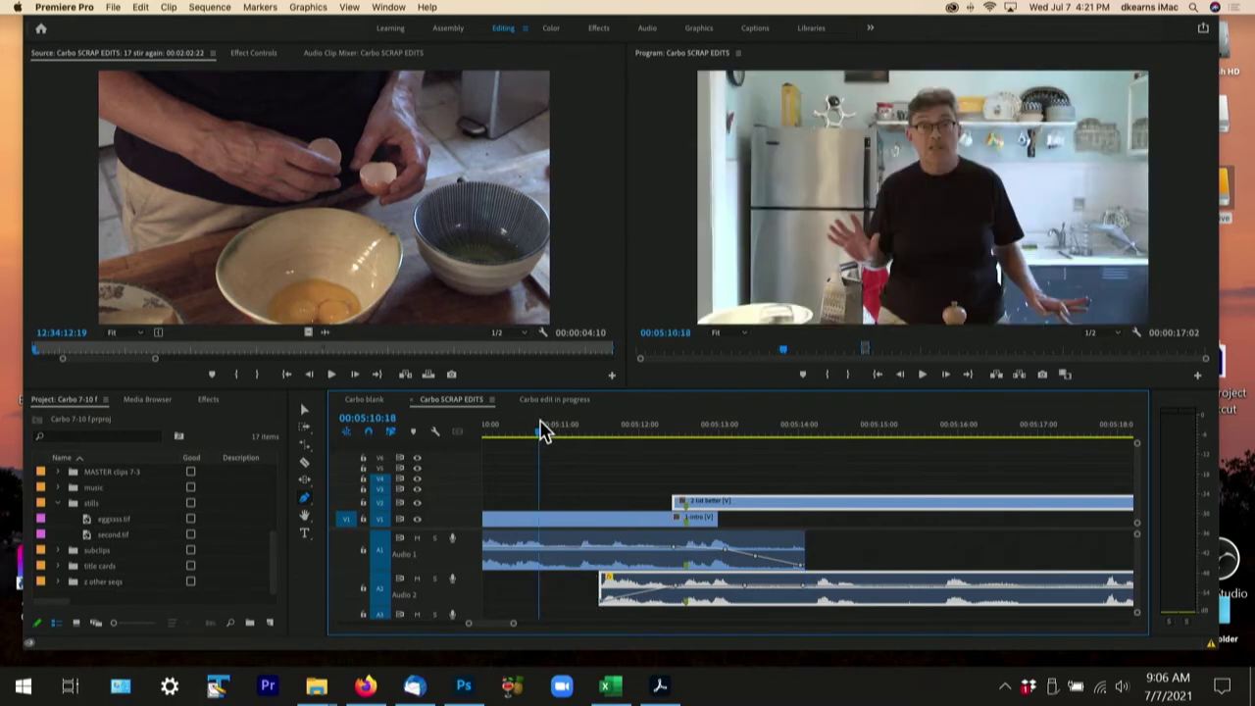
key(space)
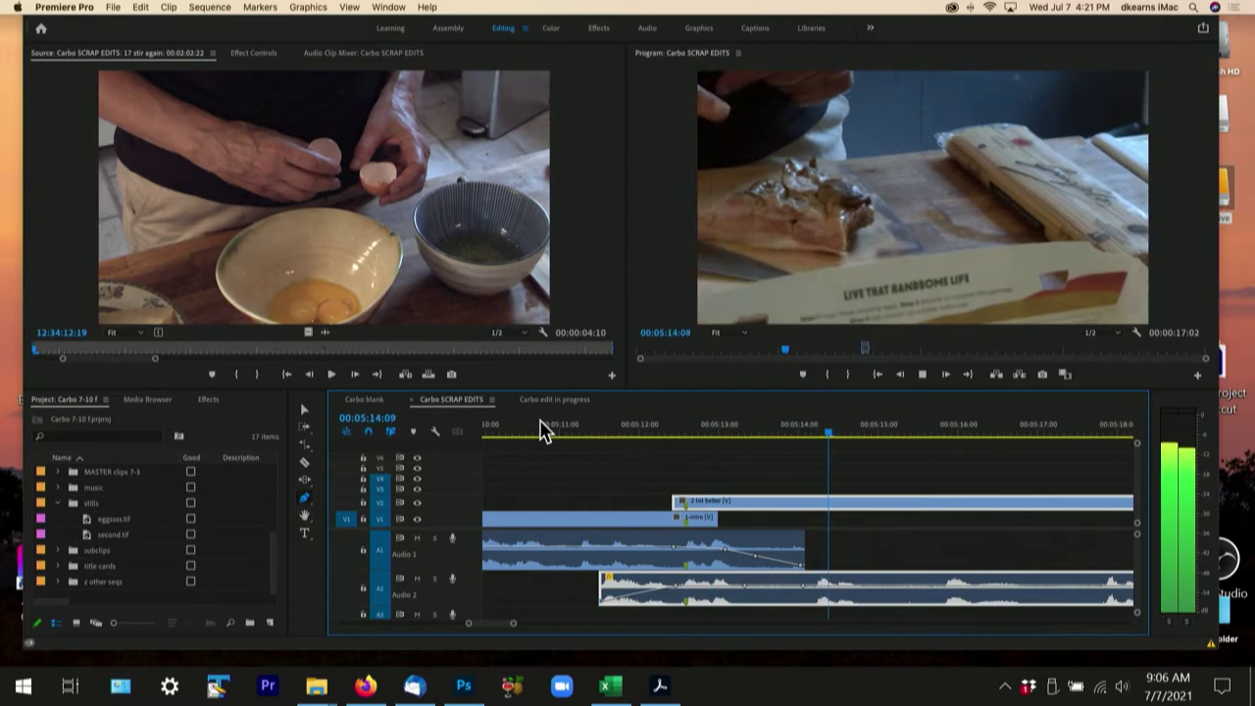
key(space)
click(642, 436)
key(space)
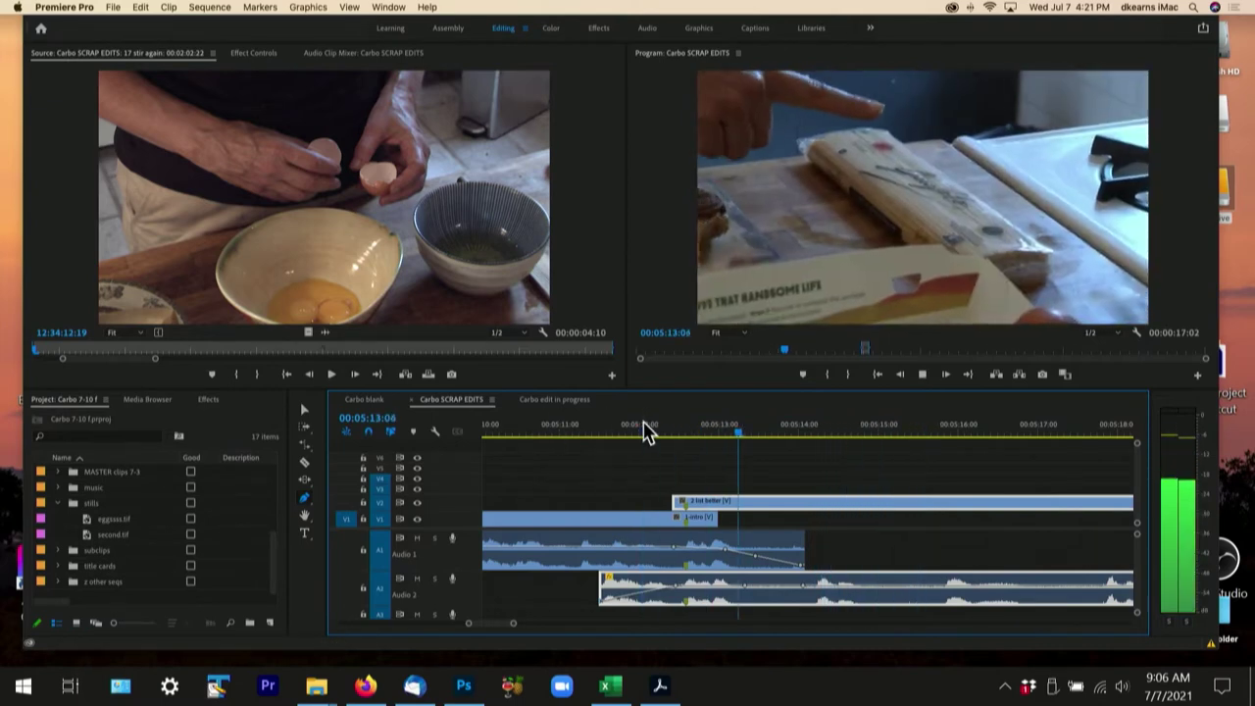
key(space)
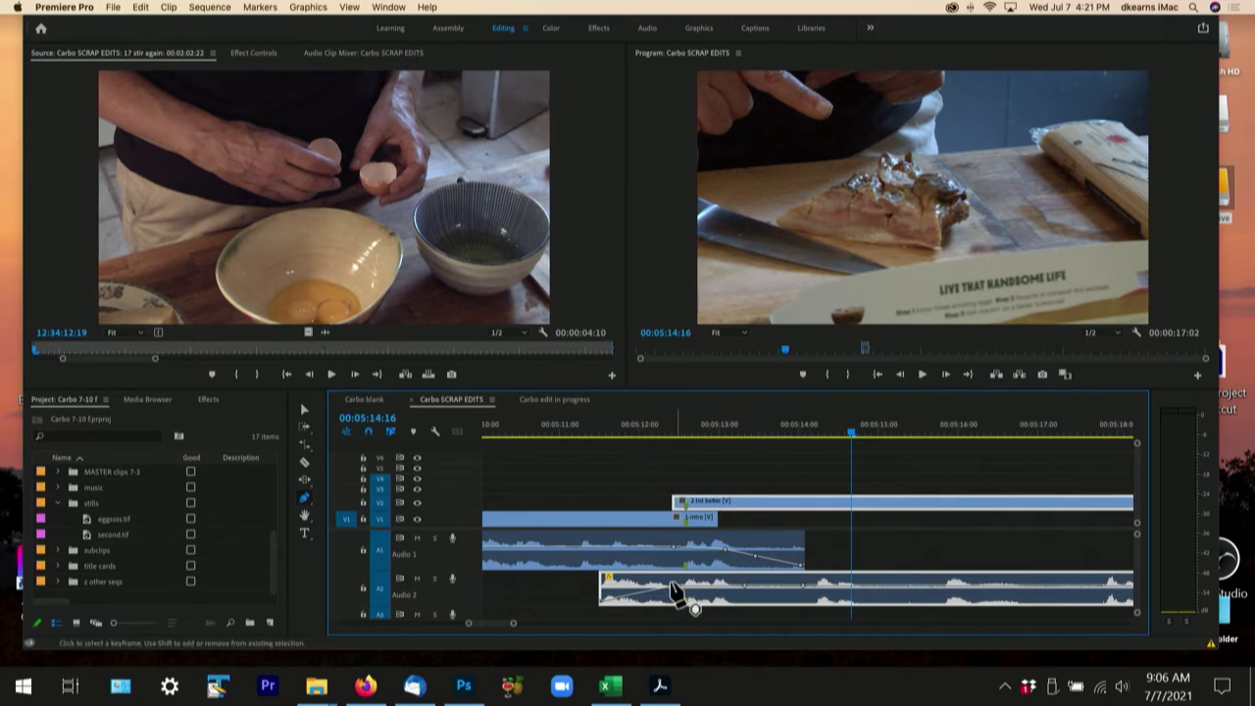
Adjust the Audio 2 fade-in keyframe to -6 dB and replay the fade
drag(688, 595, 688, 596)
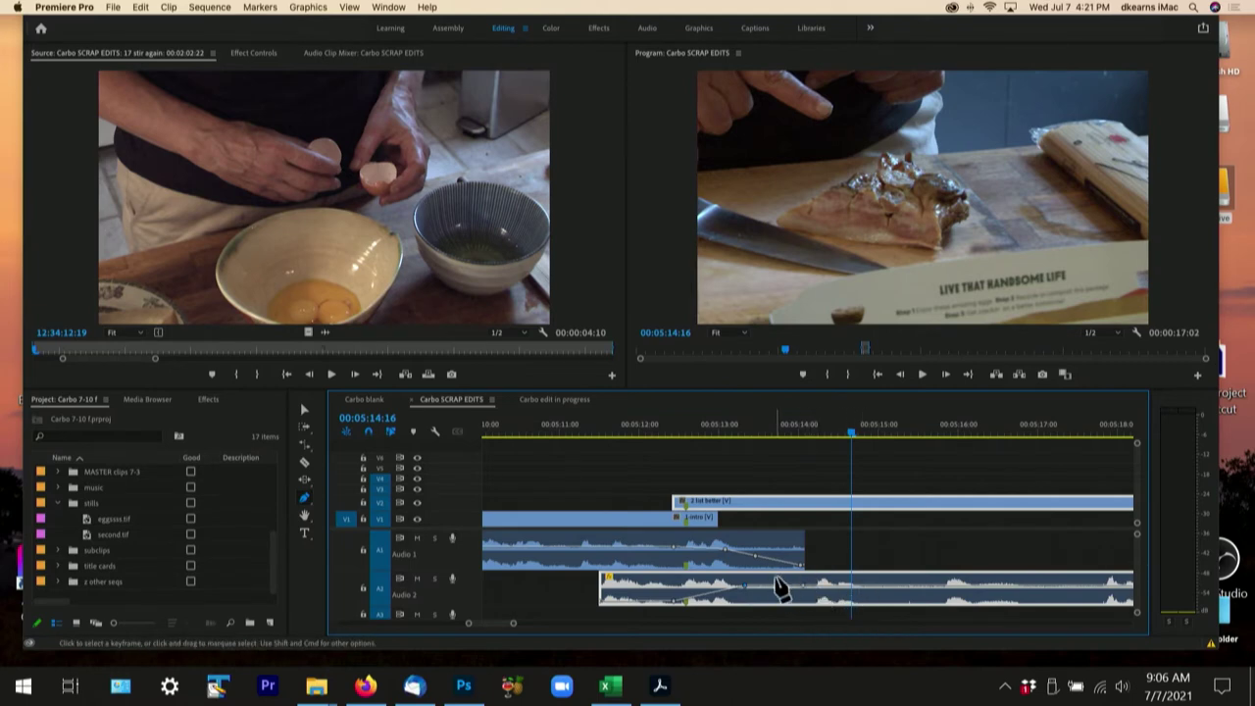
click(600, 427)
key(space)
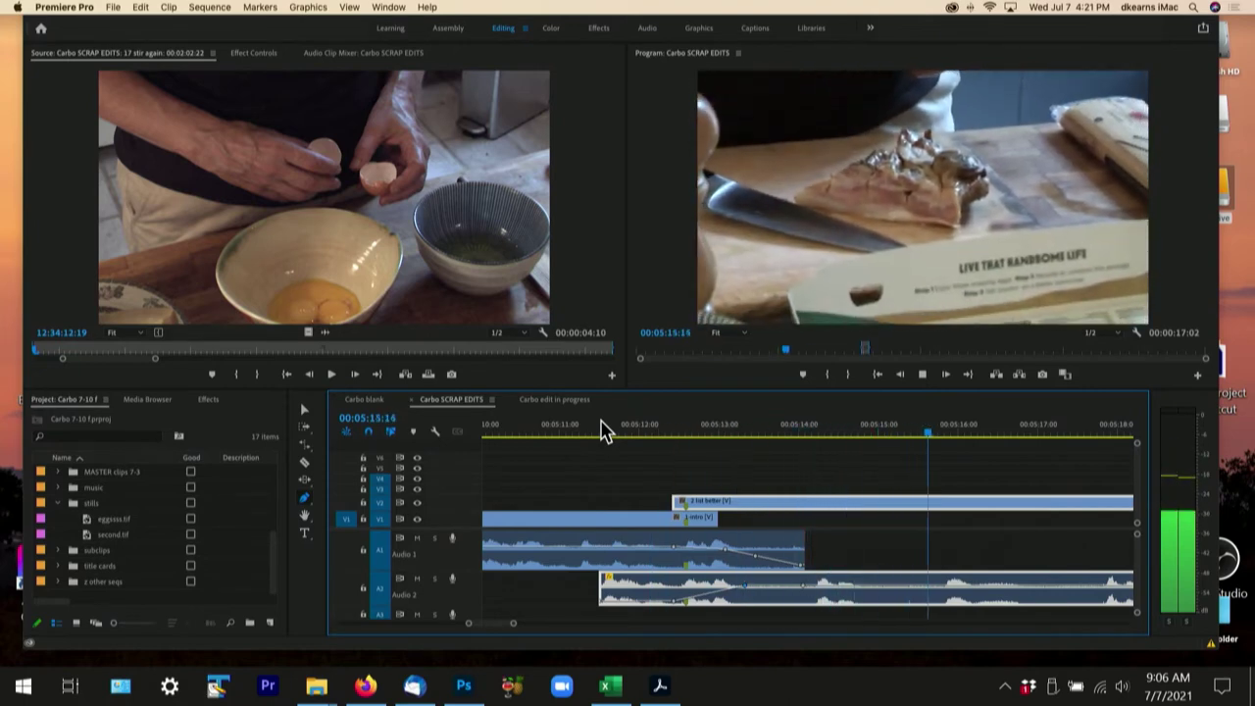
key(space)
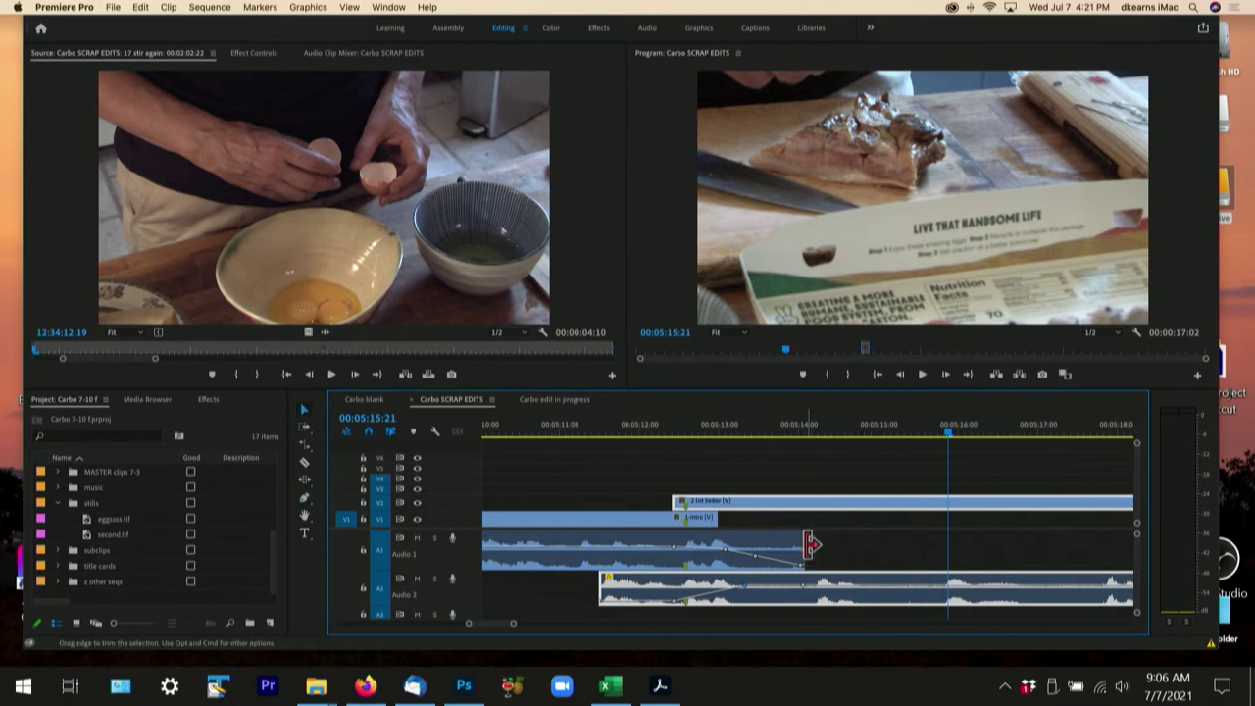
Undo a mistaken trim, then drag the Audio 1 clip's end past the video cut
mouse_move(810, 546)
mouse_down()
mouse_move(895, 552)
mouse_move(817, 558)
mouse_up()
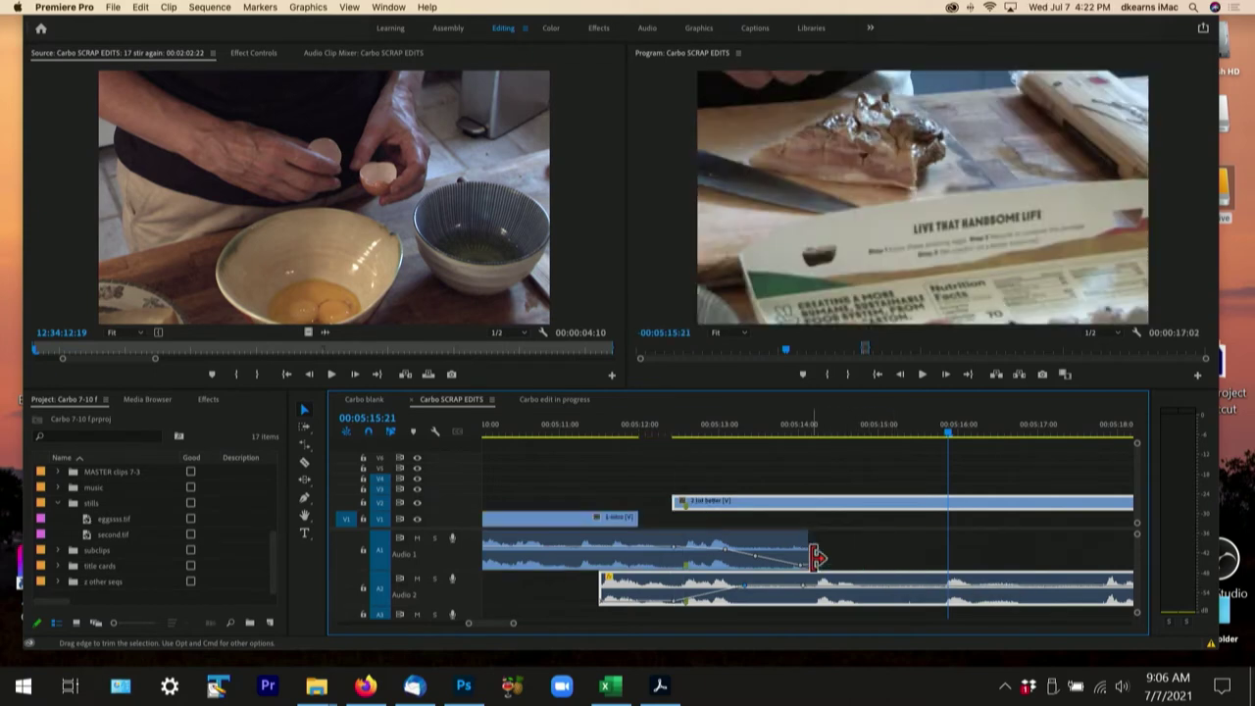
key(super+z)
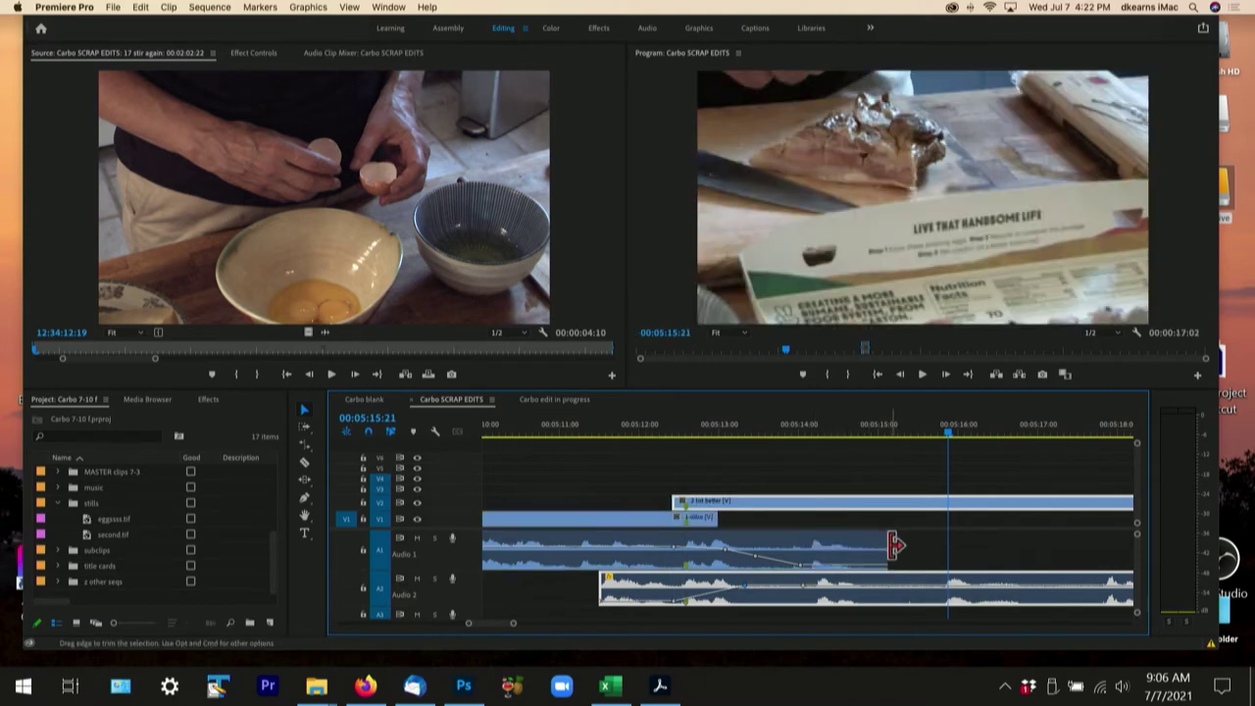
drag(895, 549, 818, 556)
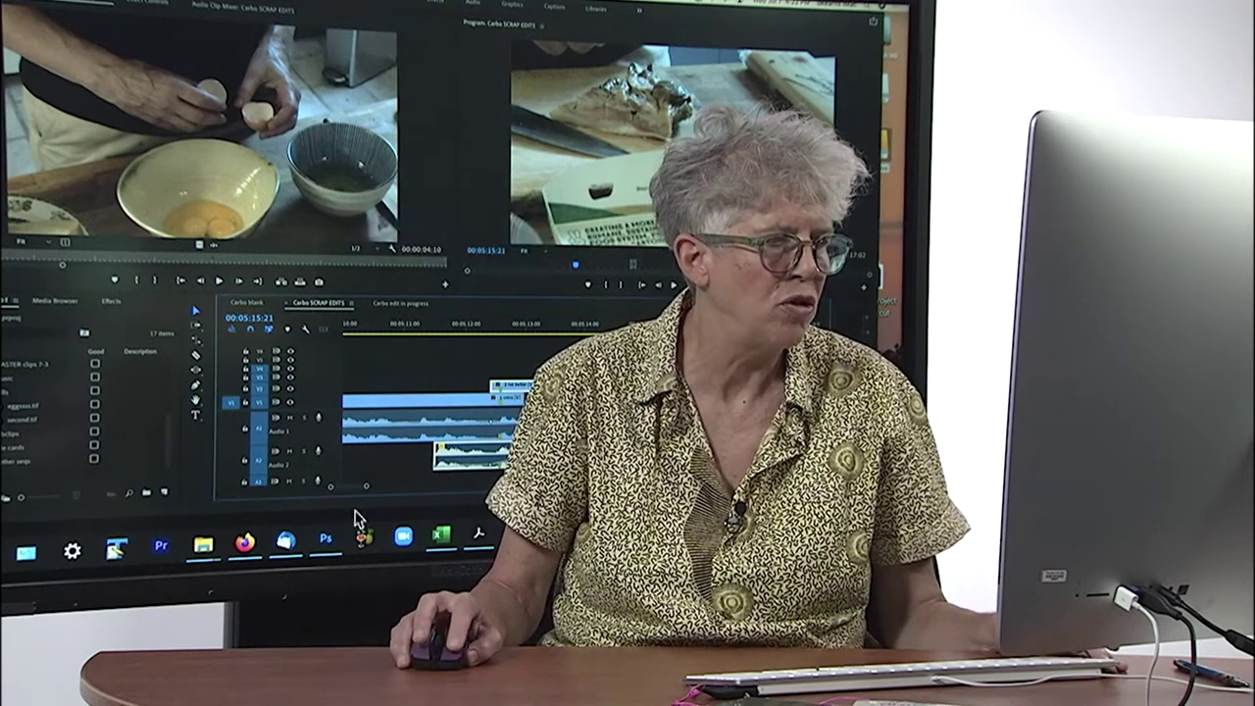
drag(364, 493, 415, 491)
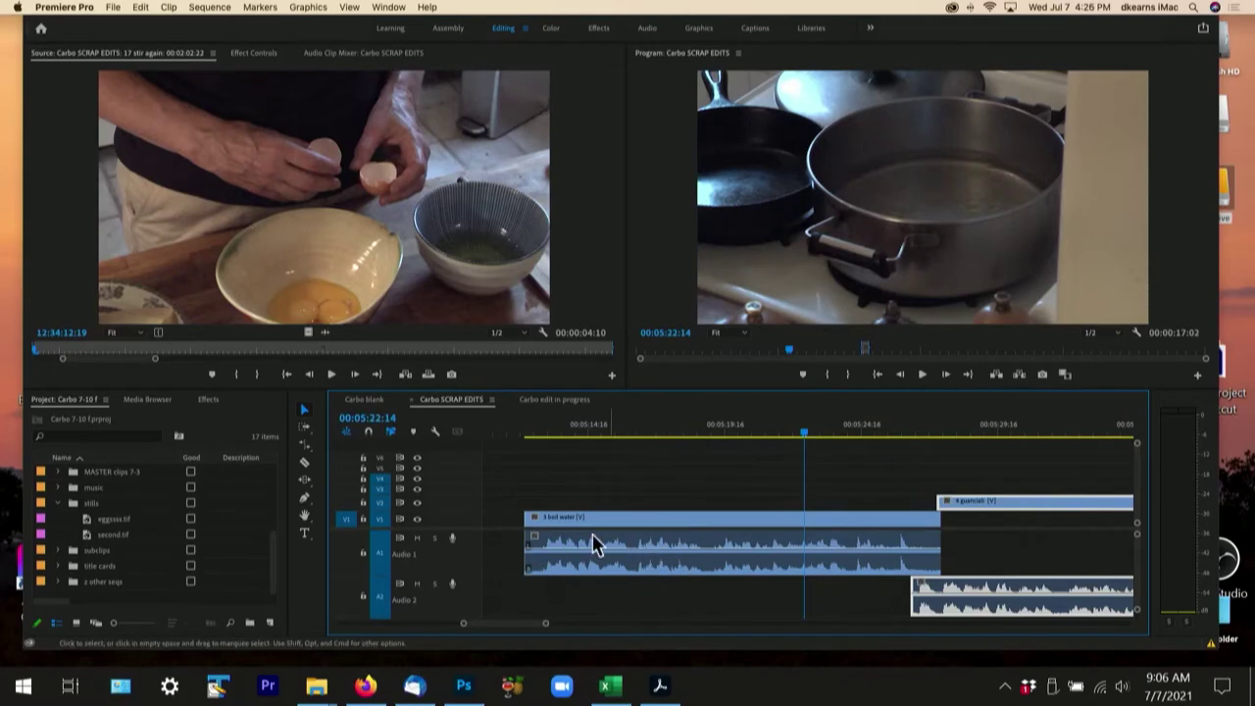
Show the 3 boil water audio's Volume Level line and raise it slightly
right_click(537, 549)
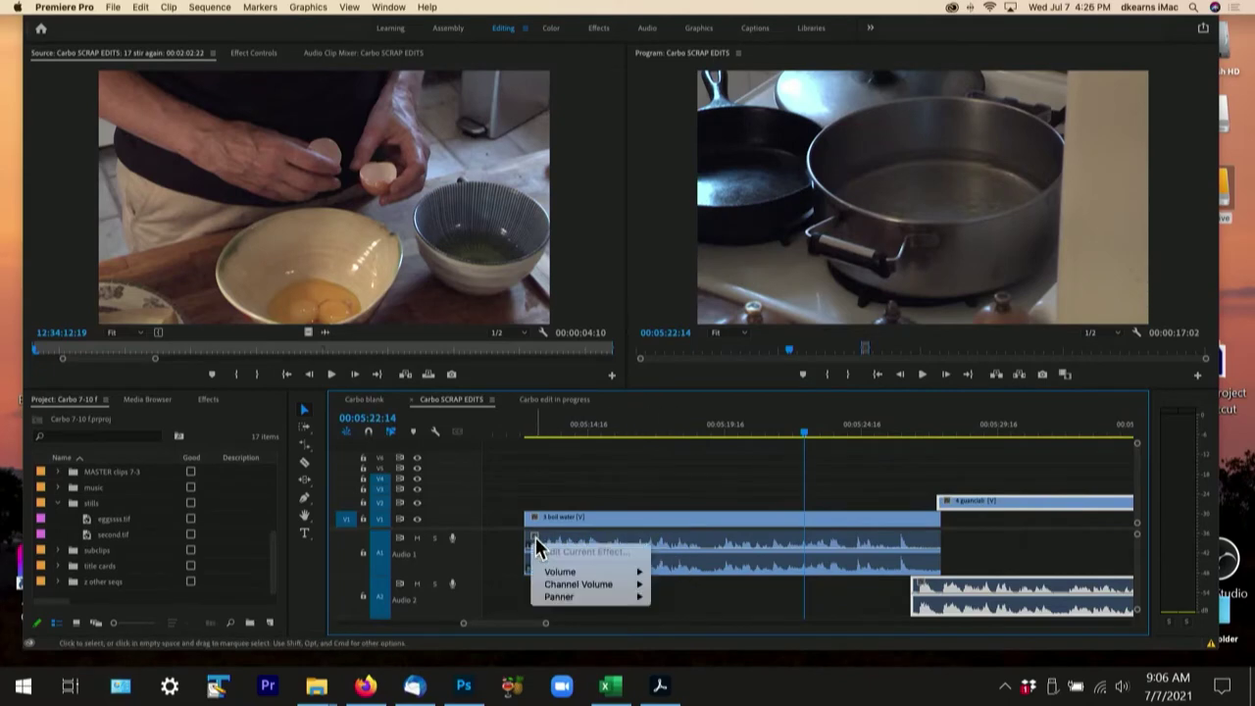
mouse_move(569, 574)
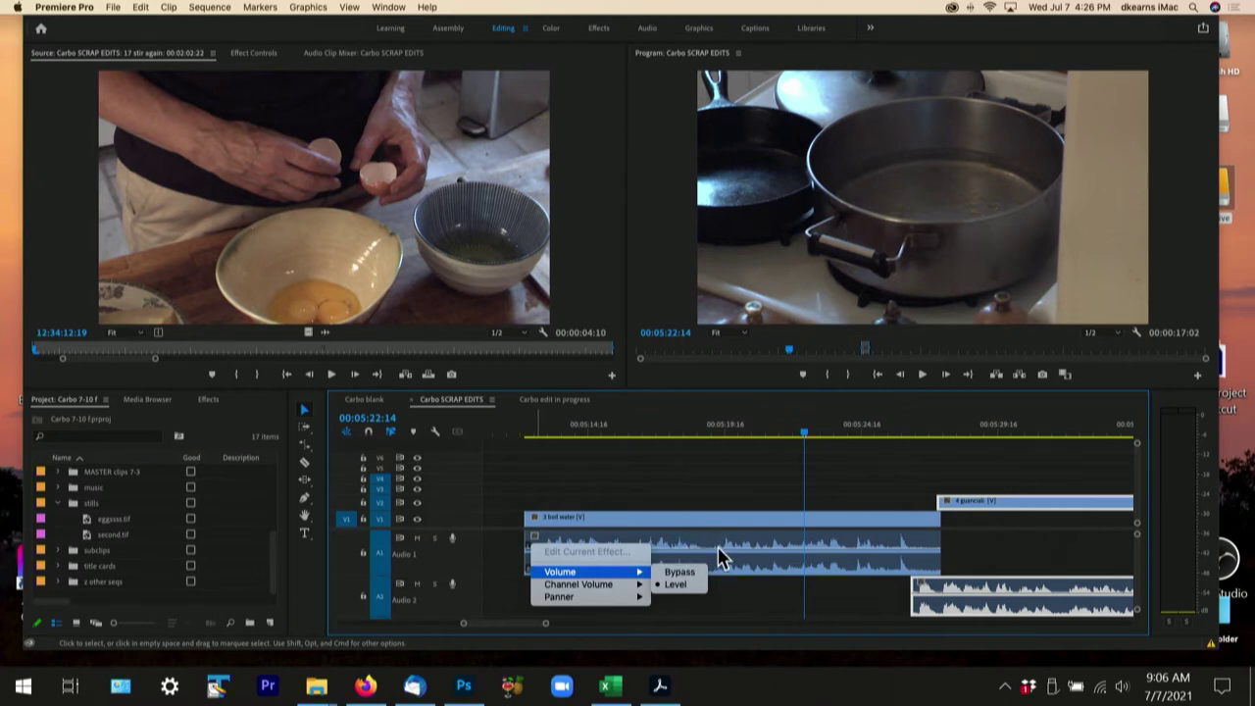
click(732, 571)
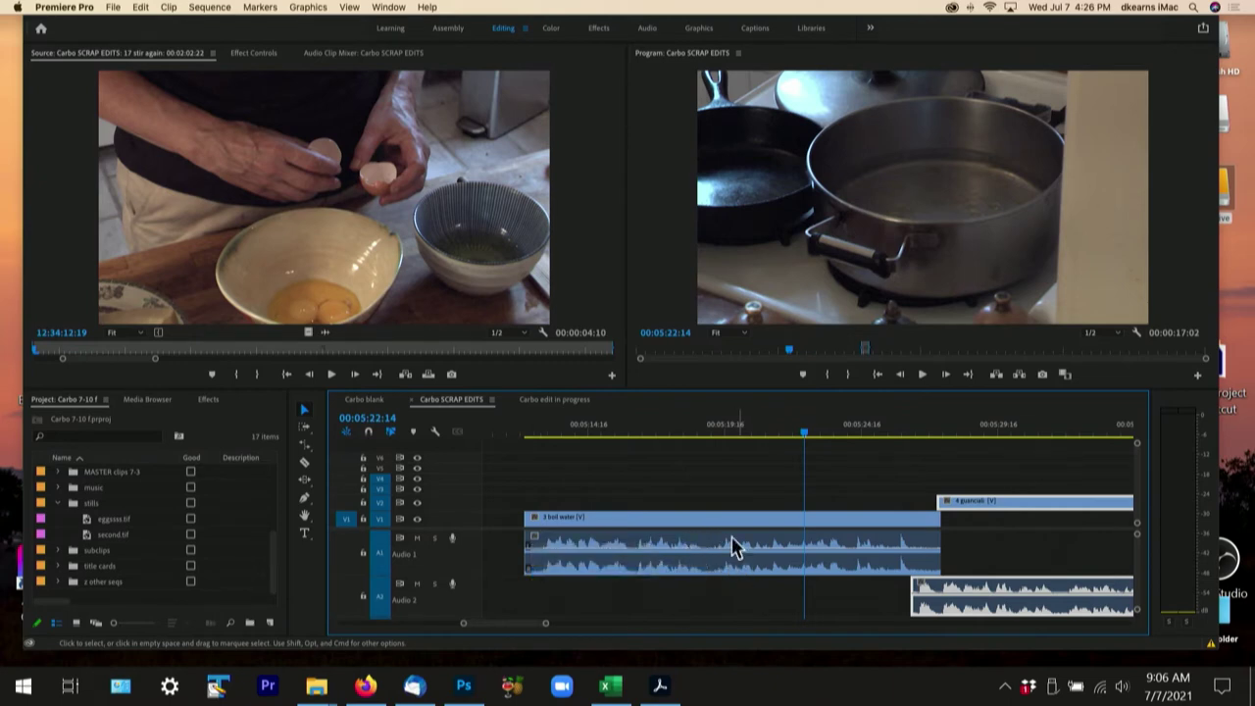
click(658, 558)
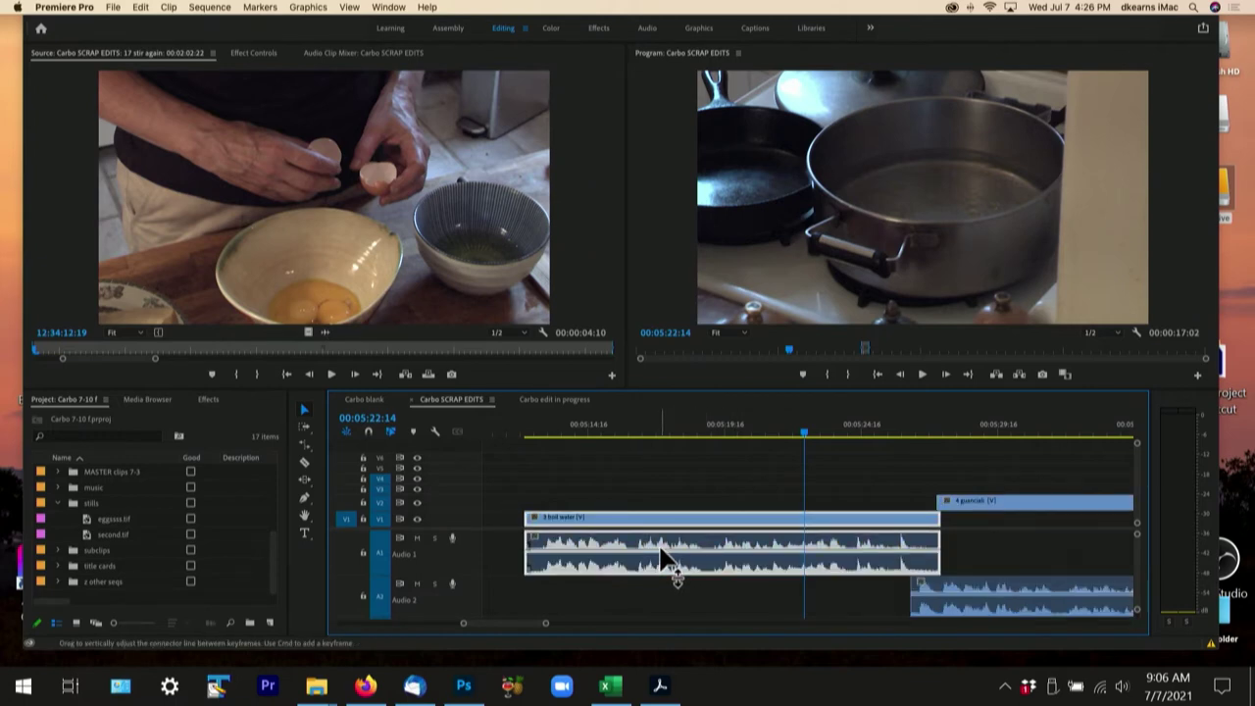
drag(662, 557, 663, 556)
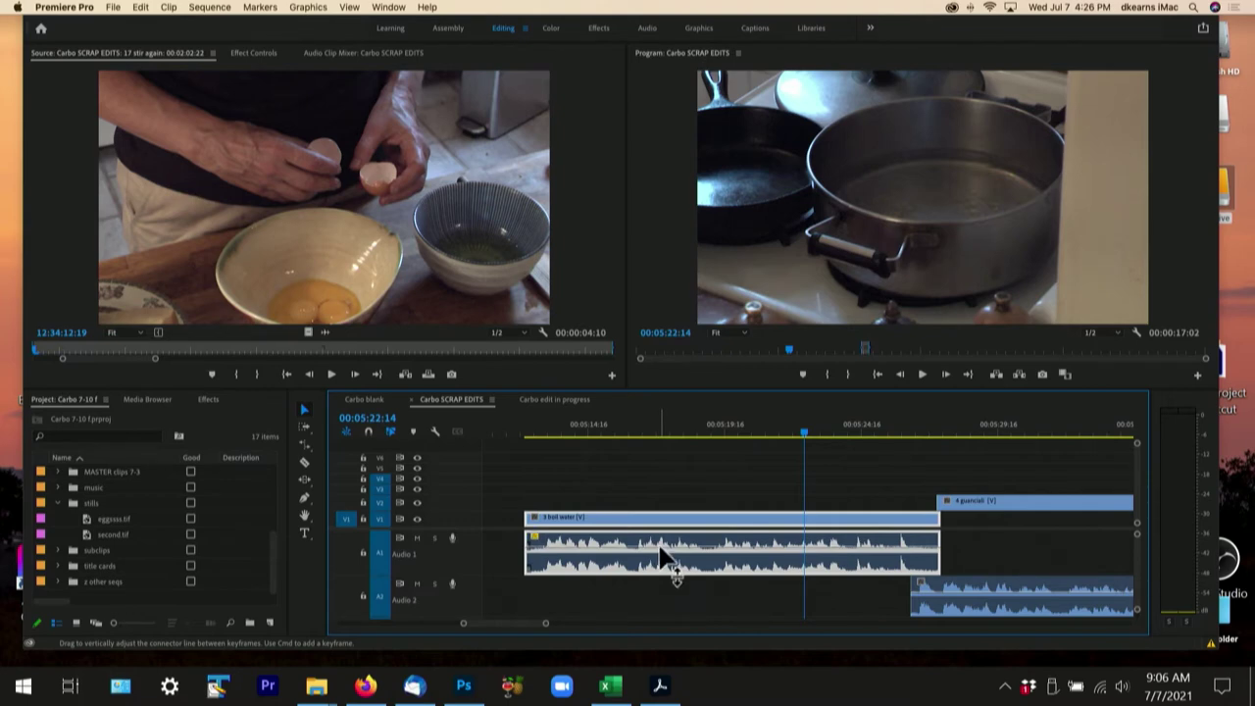
Play the boil water clip from 00:05:16:09 and settle its audio at about 0.7 dB
click(635, 436)
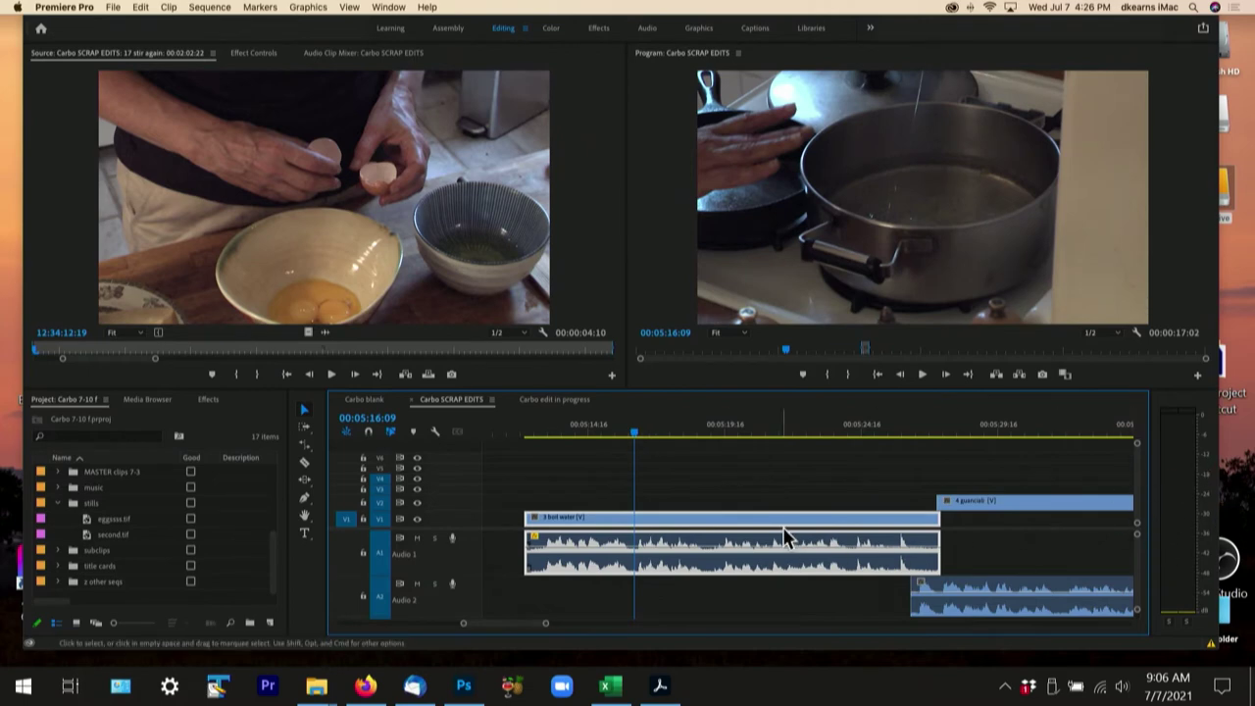
key(space)
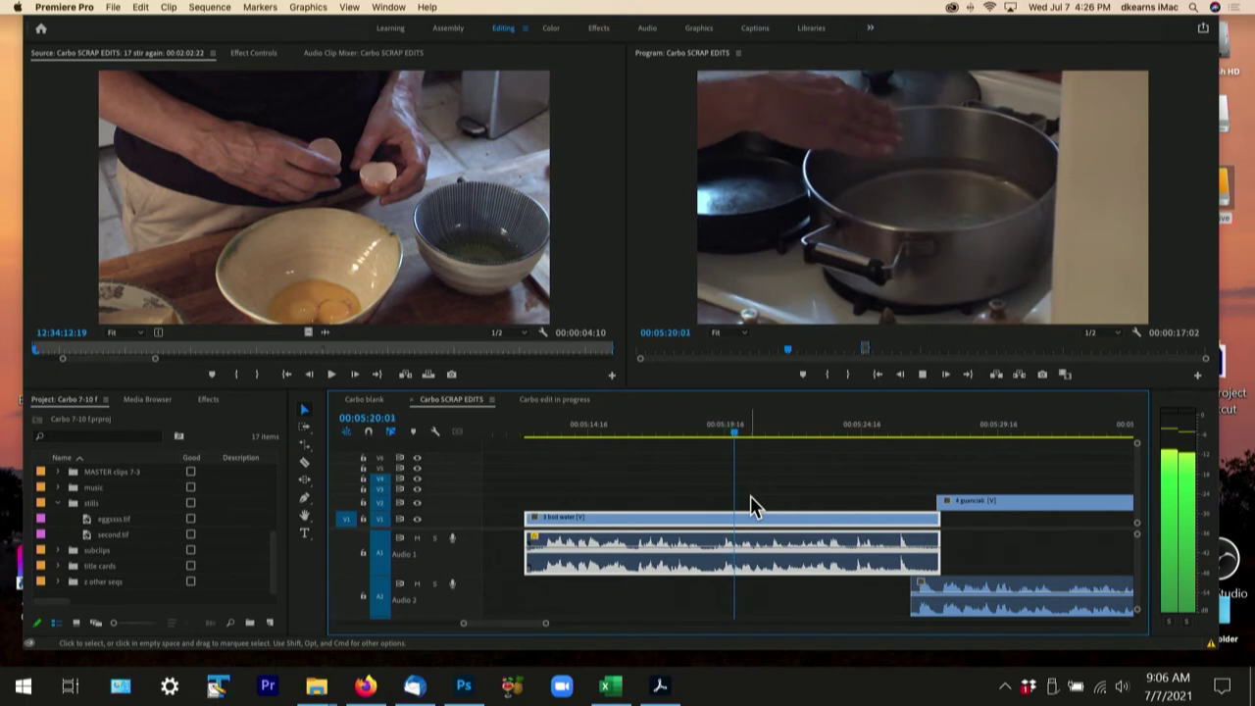
key(space)
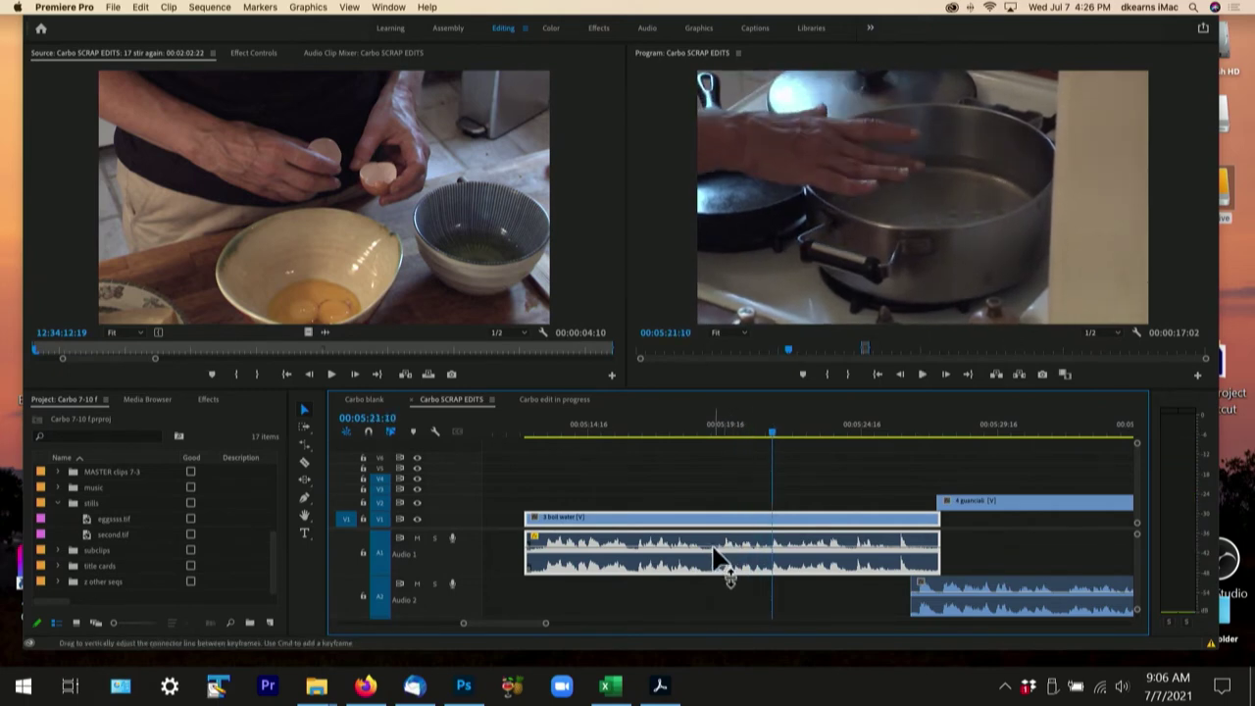
drag(729, 579, 729, 576)
drag(729, 576, 723, 575)
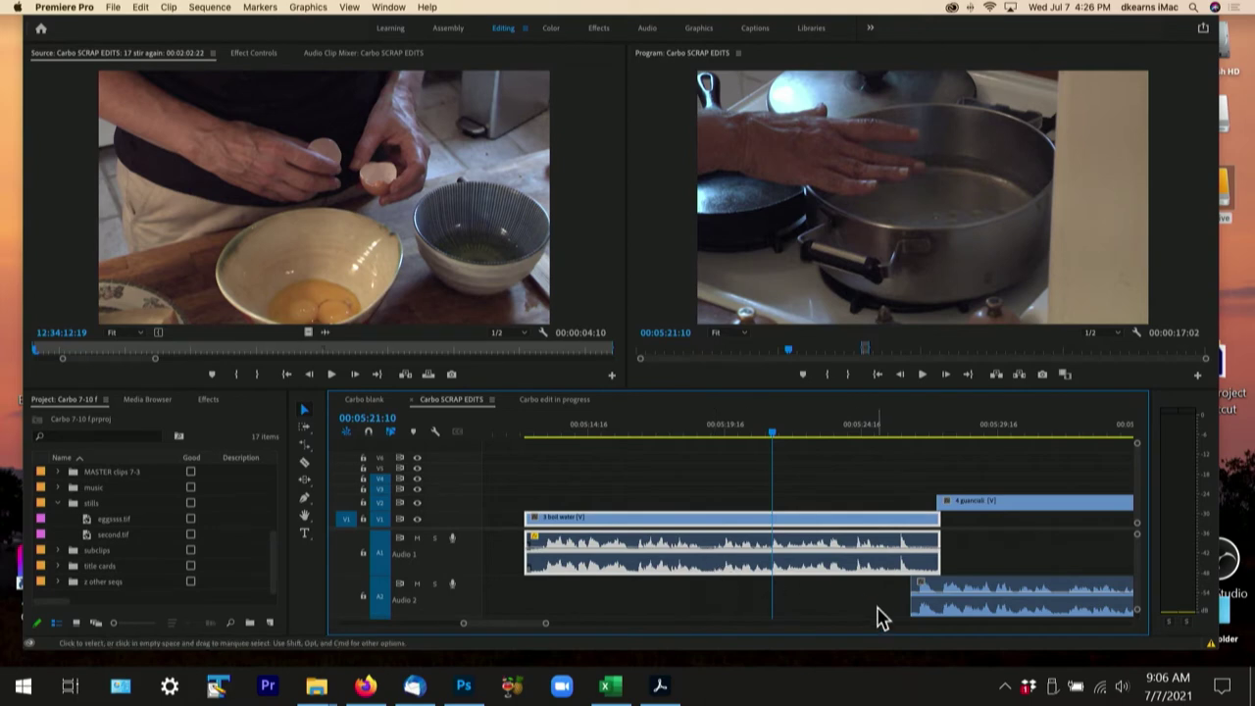
click(966, 437)
key(space)
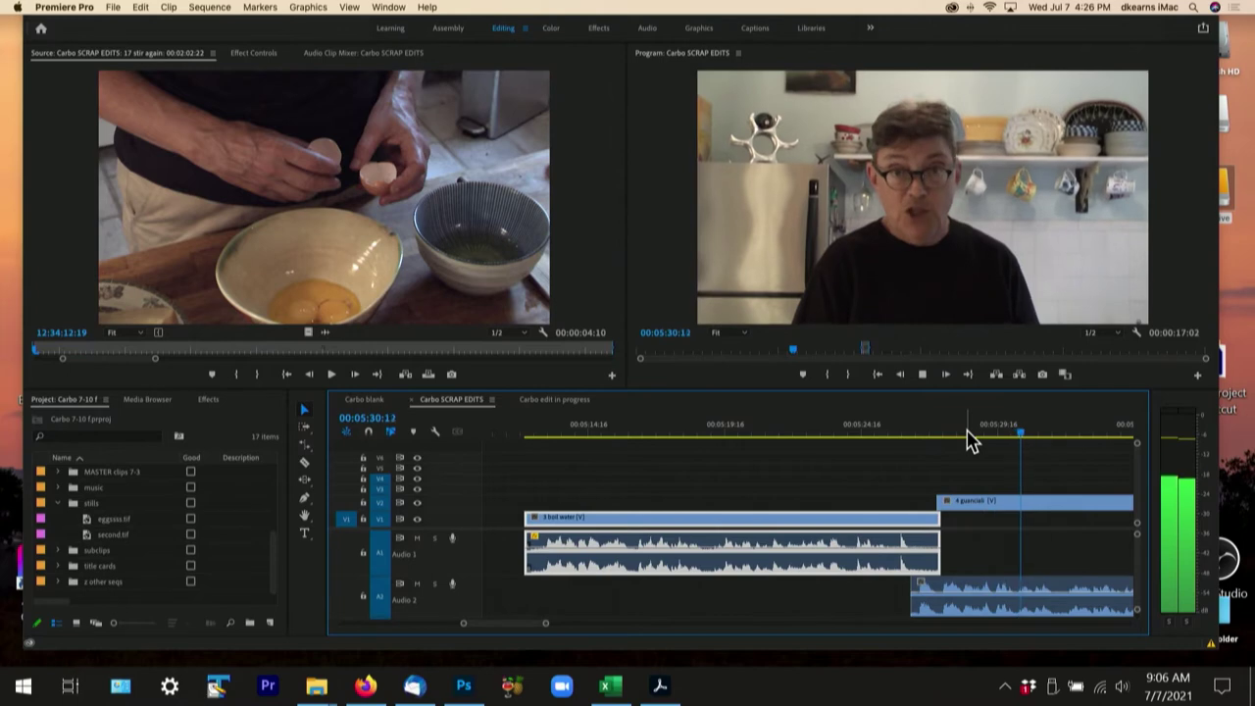
Drag the 3 boil water audio's end edge past the cut, overlapping the 4 guanciale clip
key(space)
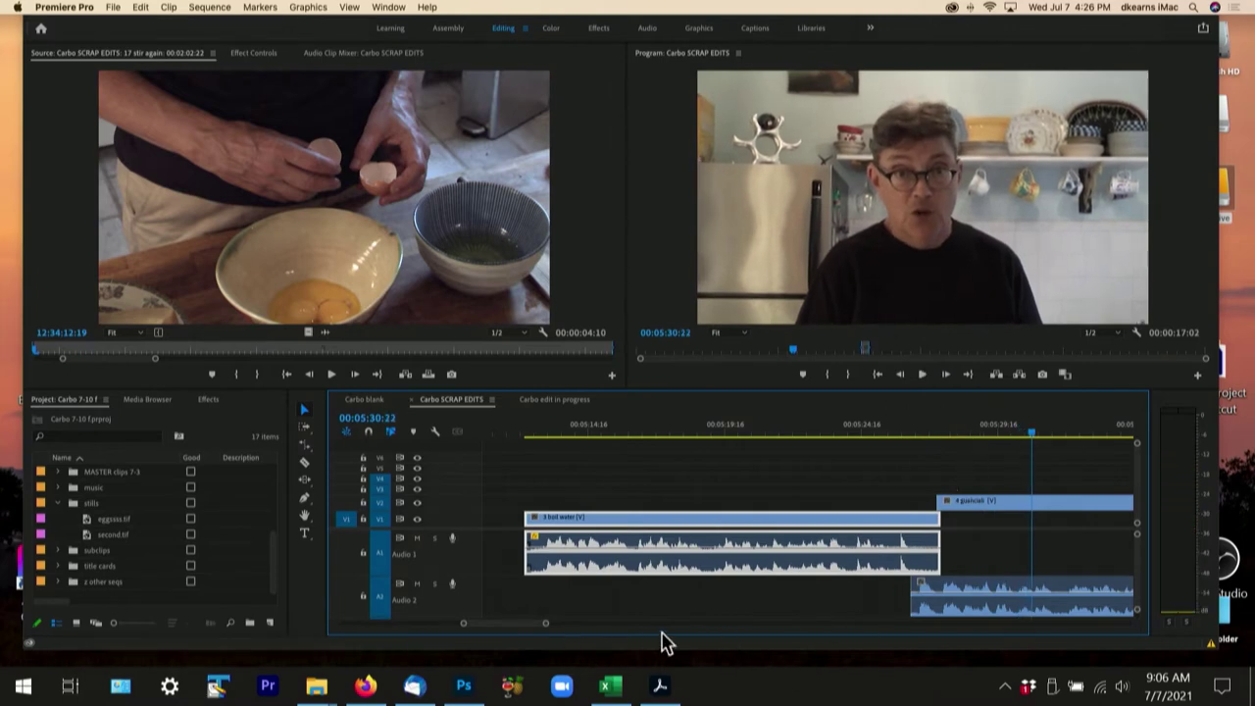
click(906, 425)
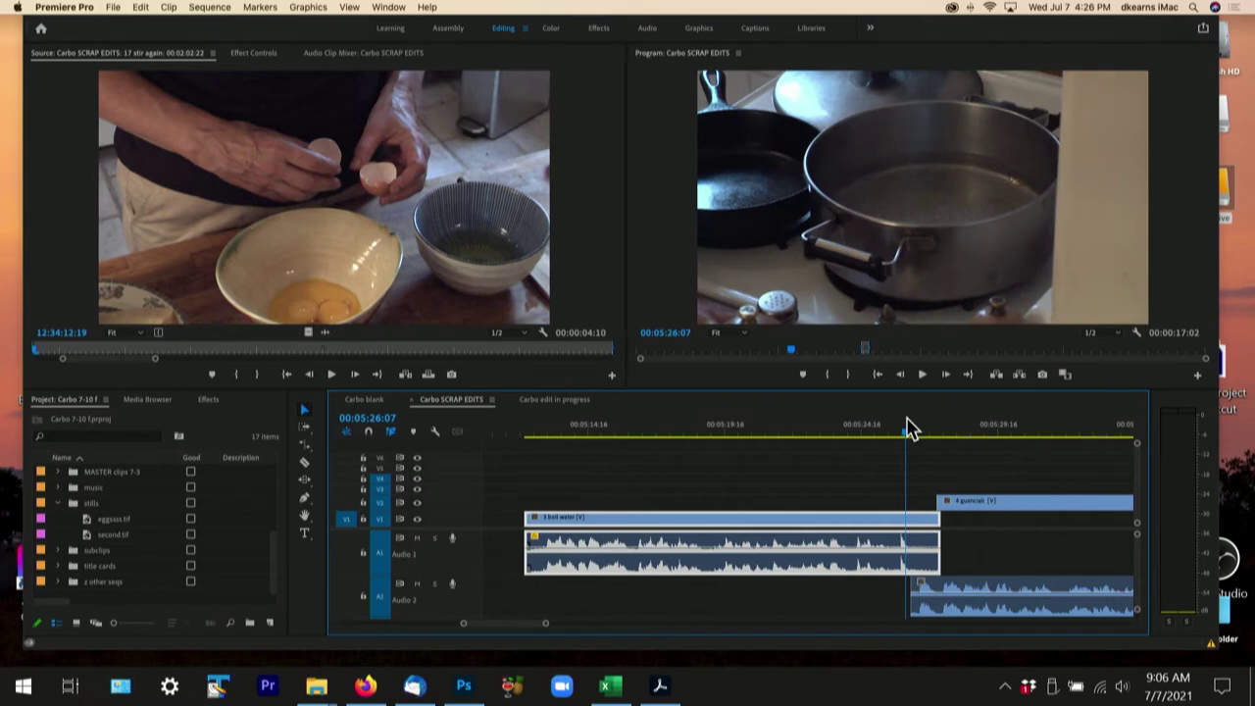
key(=)
key(=)
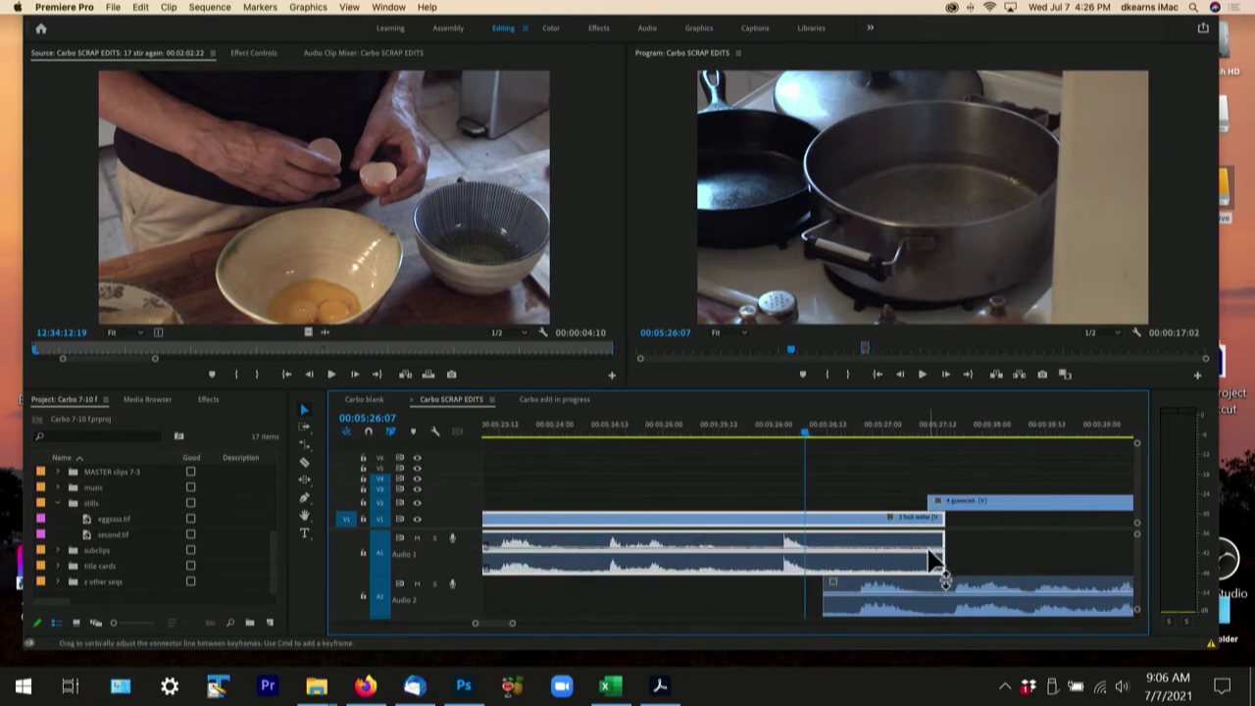
click(965, 551)
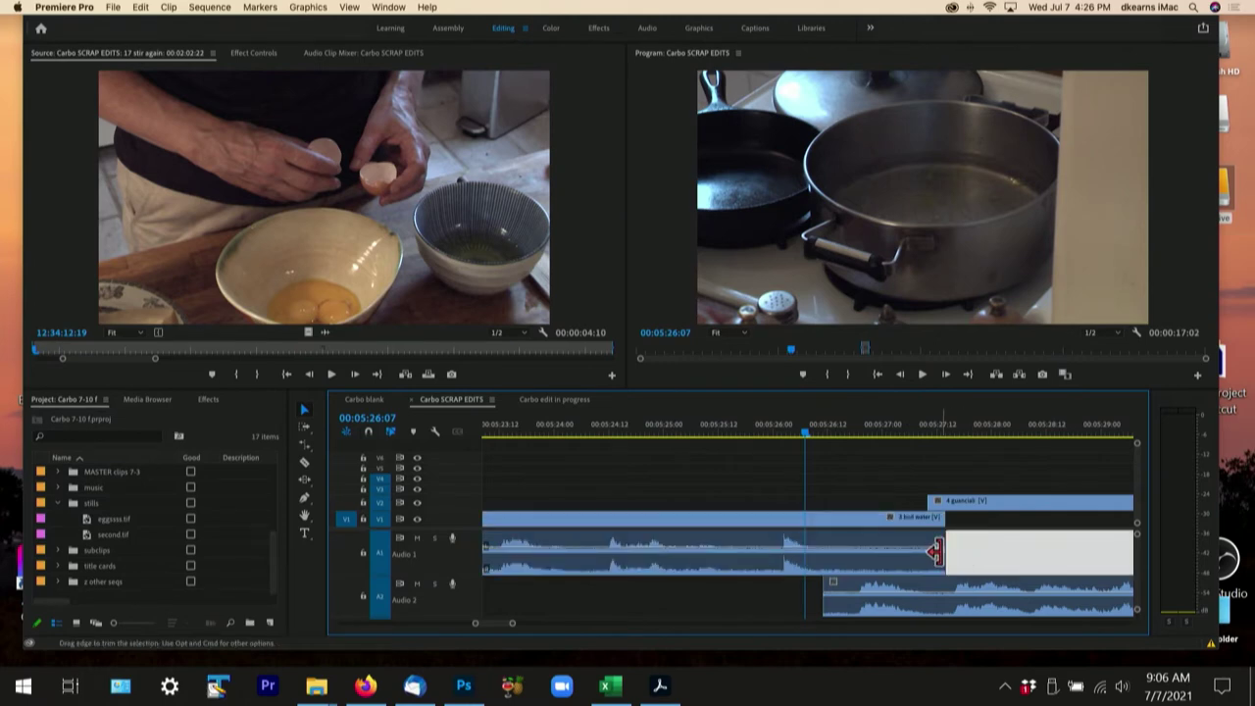
drag(936, 552, 1025, 554)
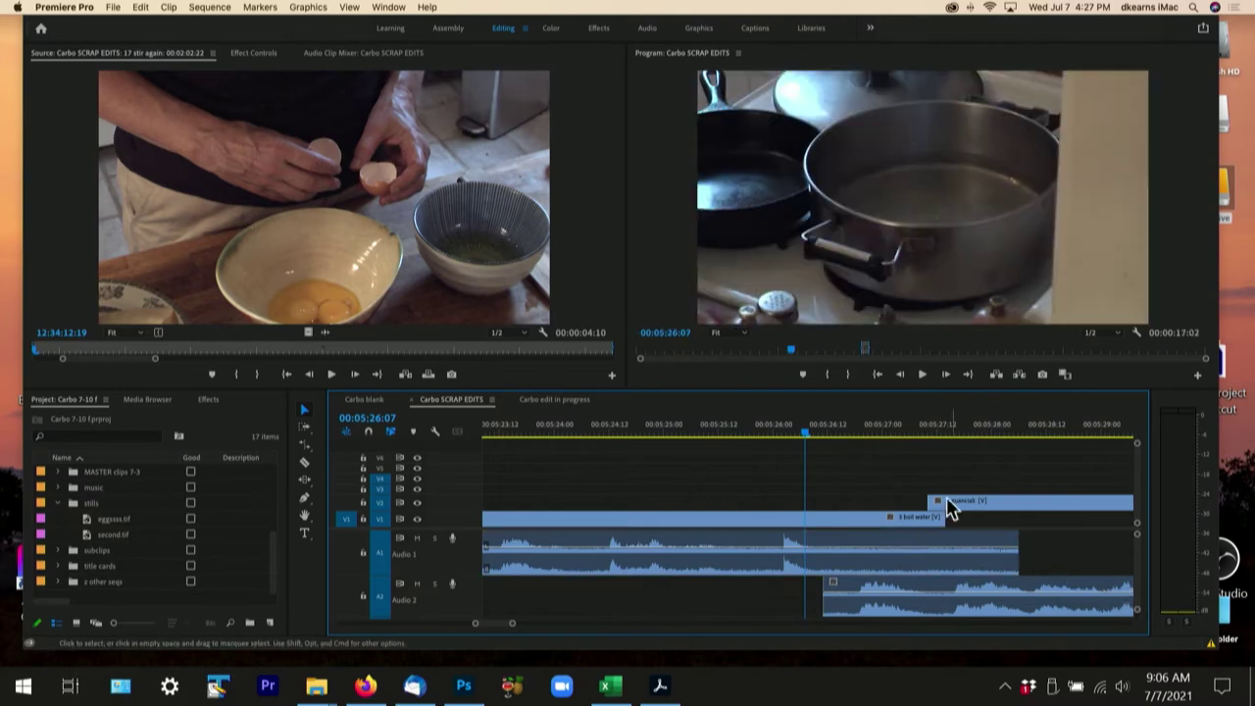
Add Pen keyframes fading the boil water audio to silence at its end
click(916, 432)
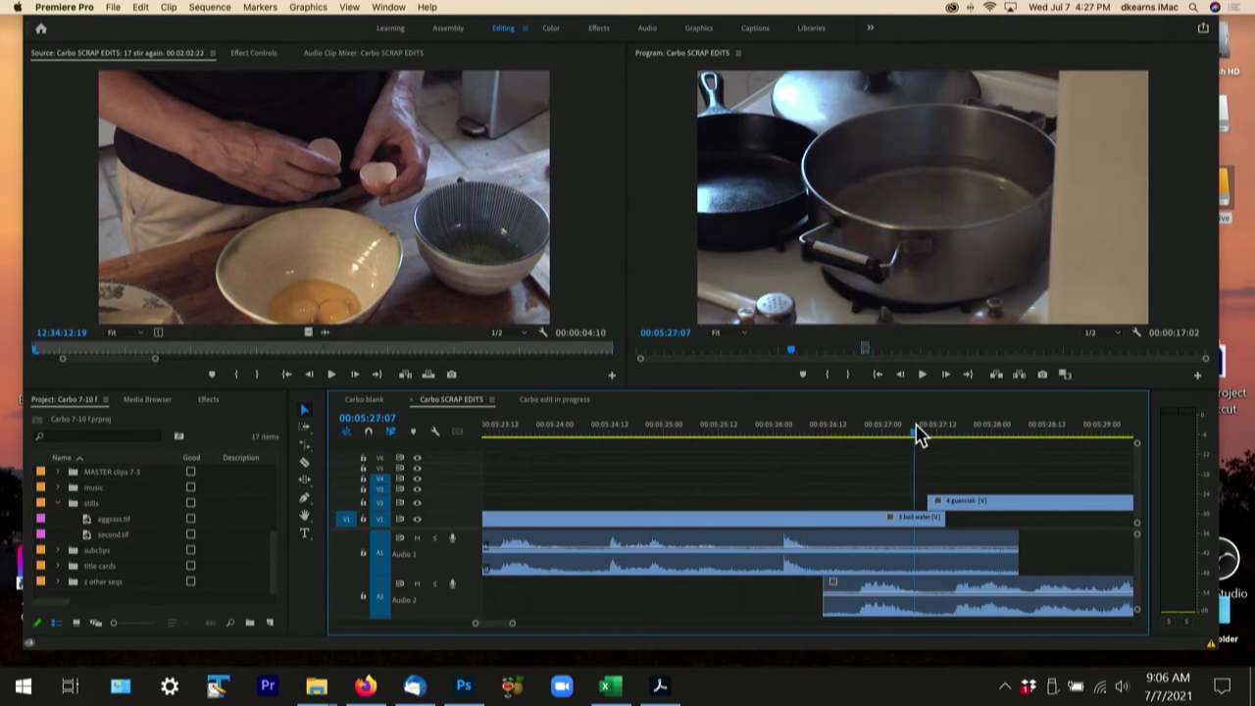
click(829, 433)
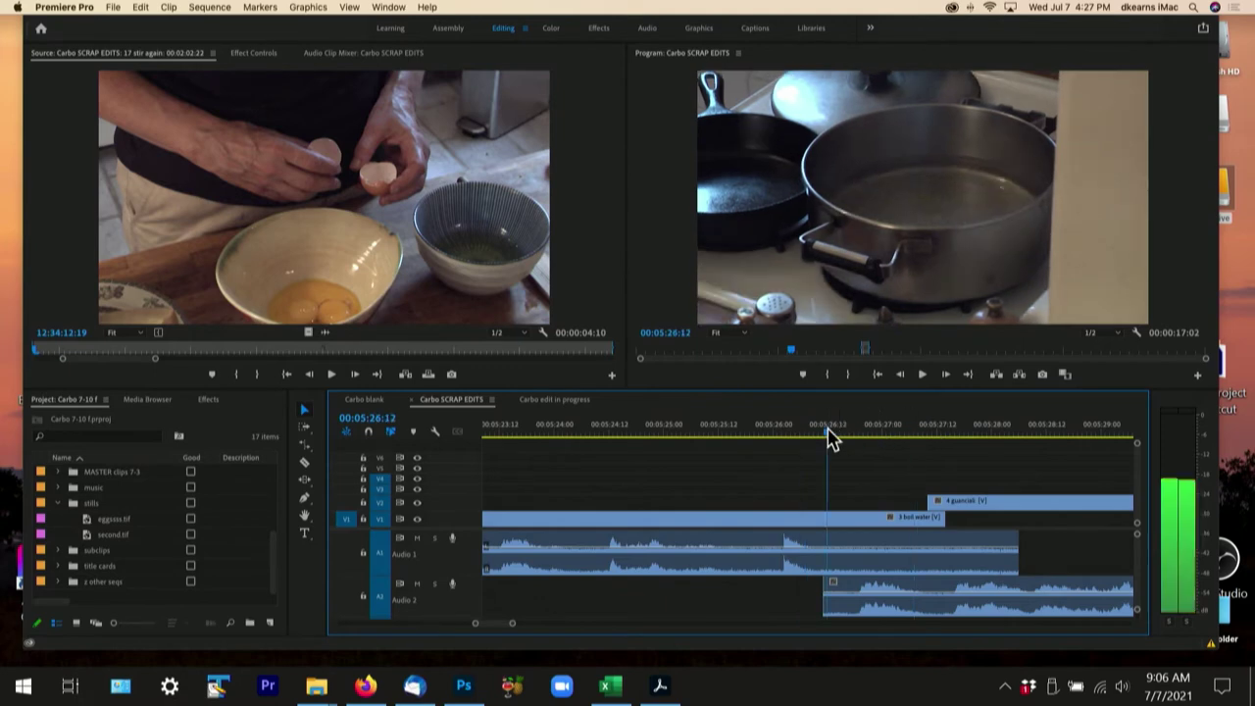
key(p)
click(851, 558)
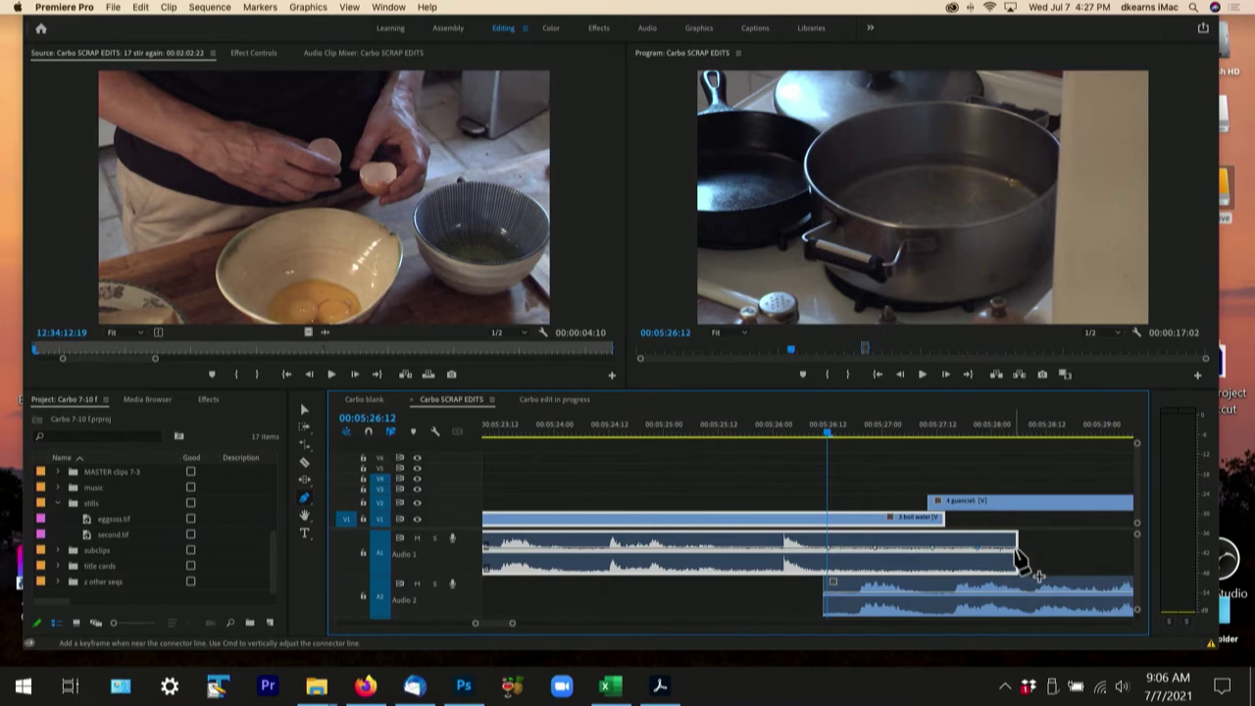
drag(1015, 552, 1015, 573)
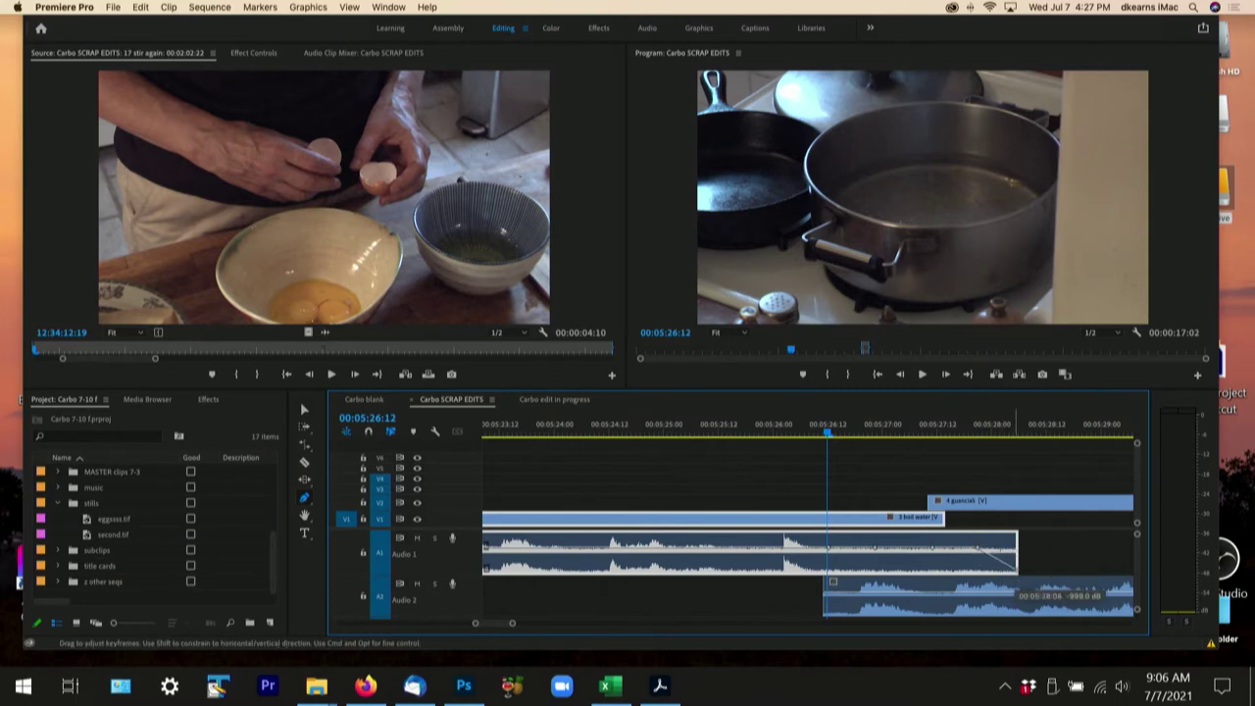
drag(874, 549, 974, 551)
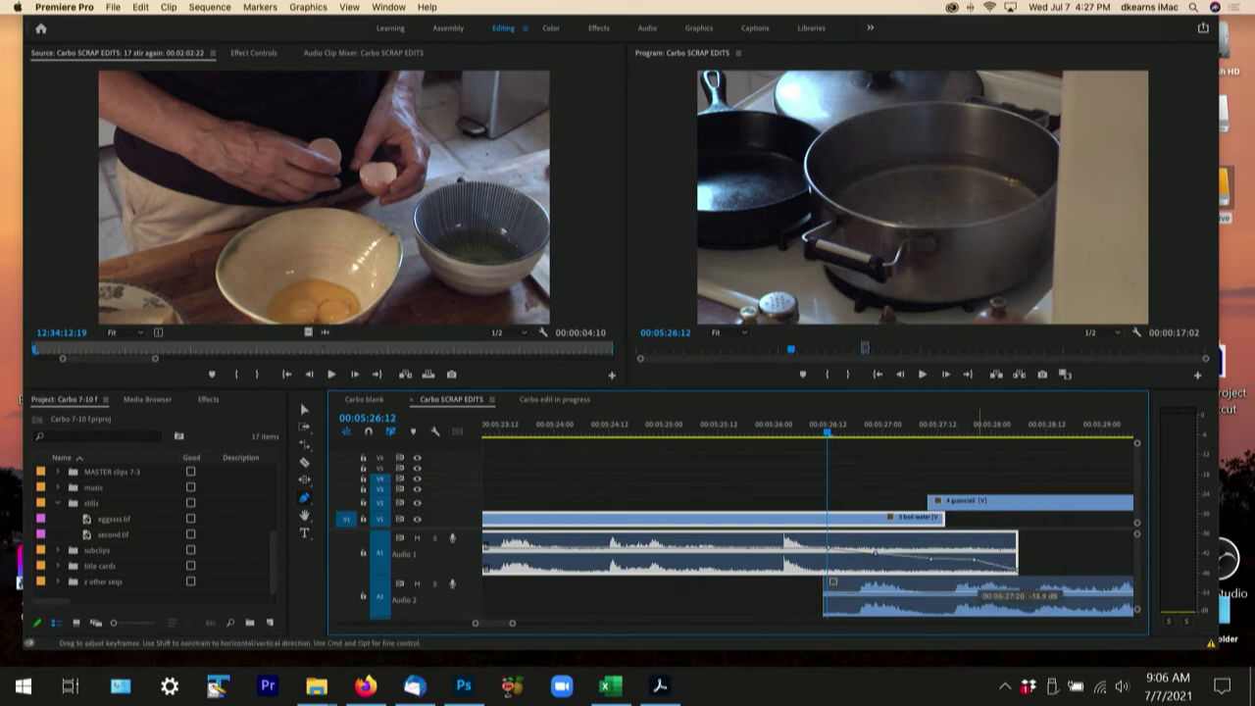
Play the fade, then start the 4 guanciale audio on Audio 2 a few frames earlier
click(801, 431)
key(space)
key(space)
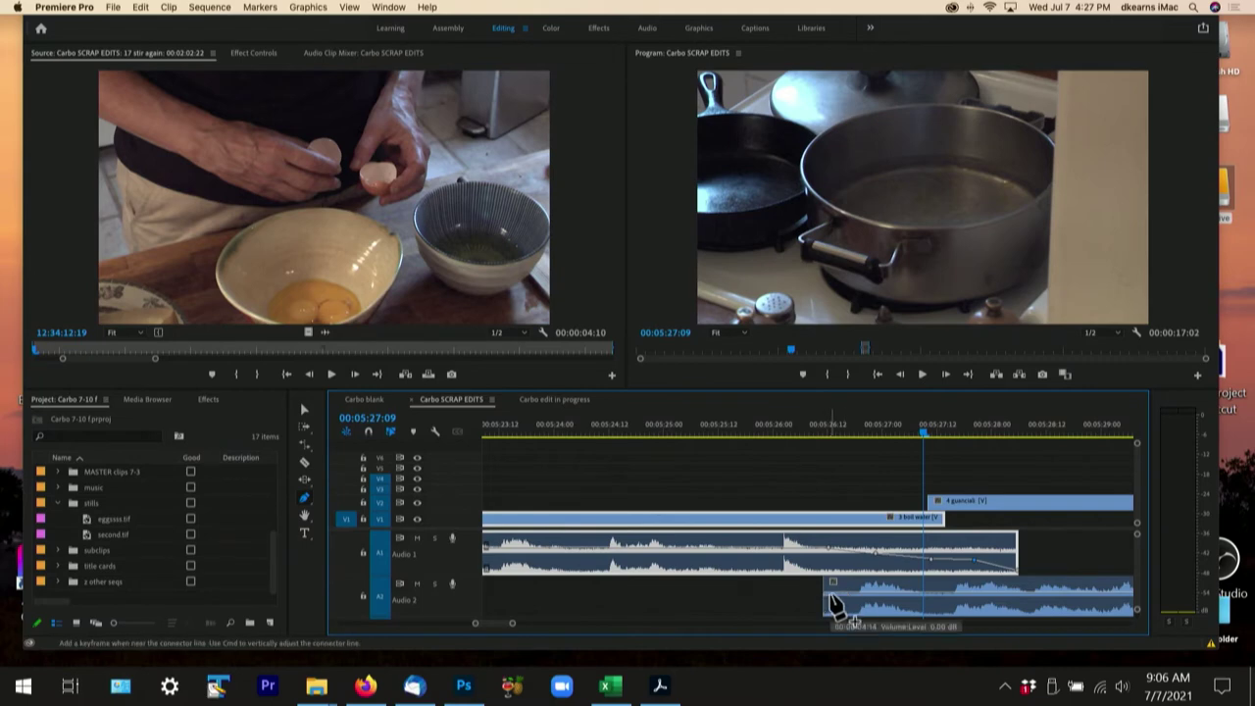
key(v)
drag(828, 600, 801, 596)
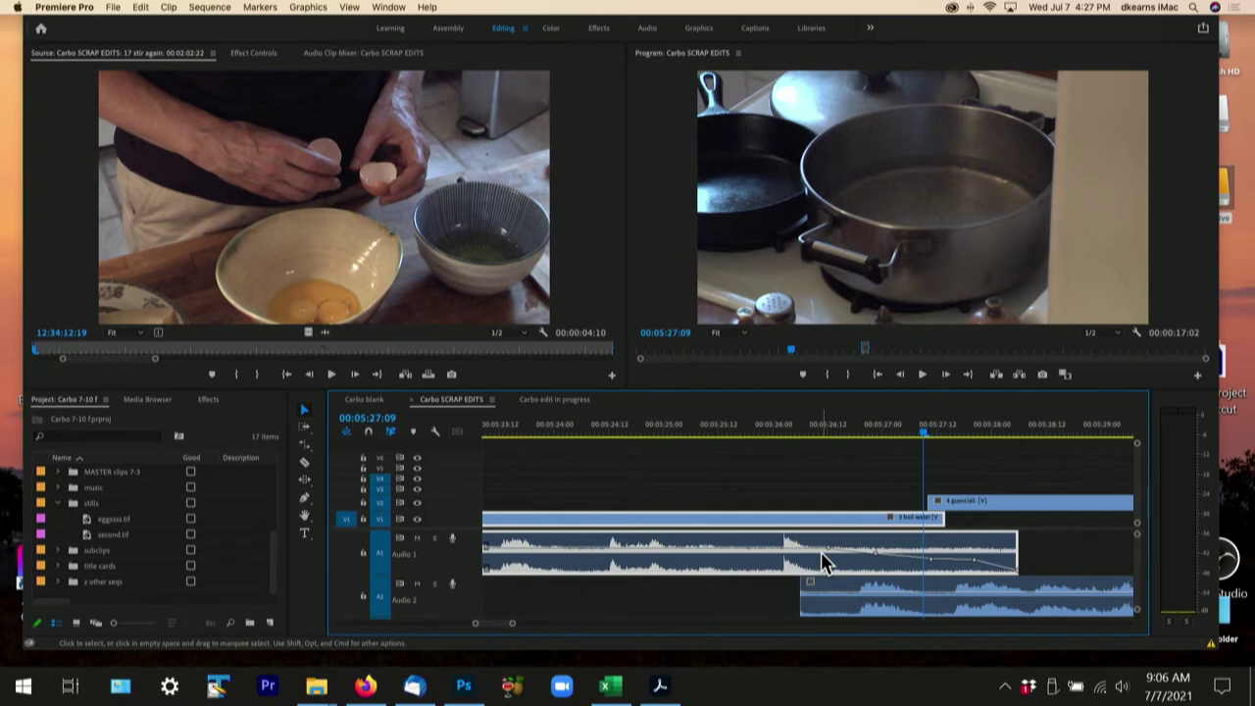
Lower the 4 guanciale audio on Audio 2 to about −1.5 dB and play the overlap
click(725, 433)
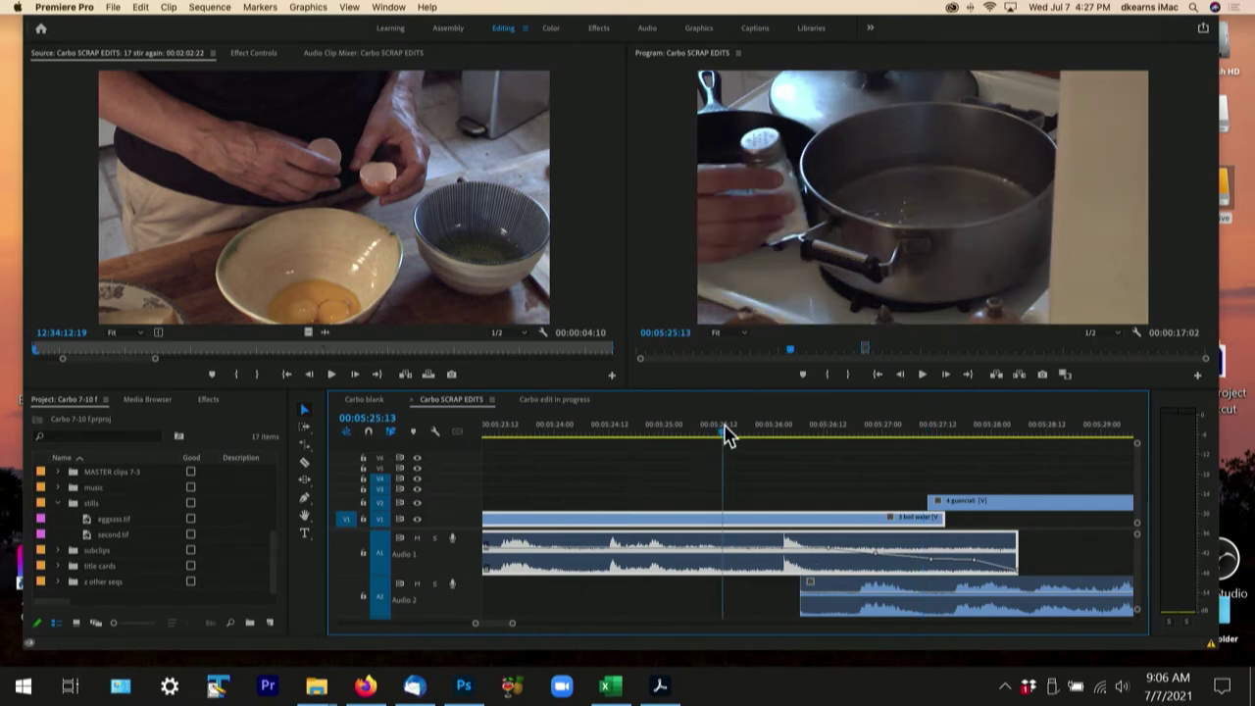
key(space)
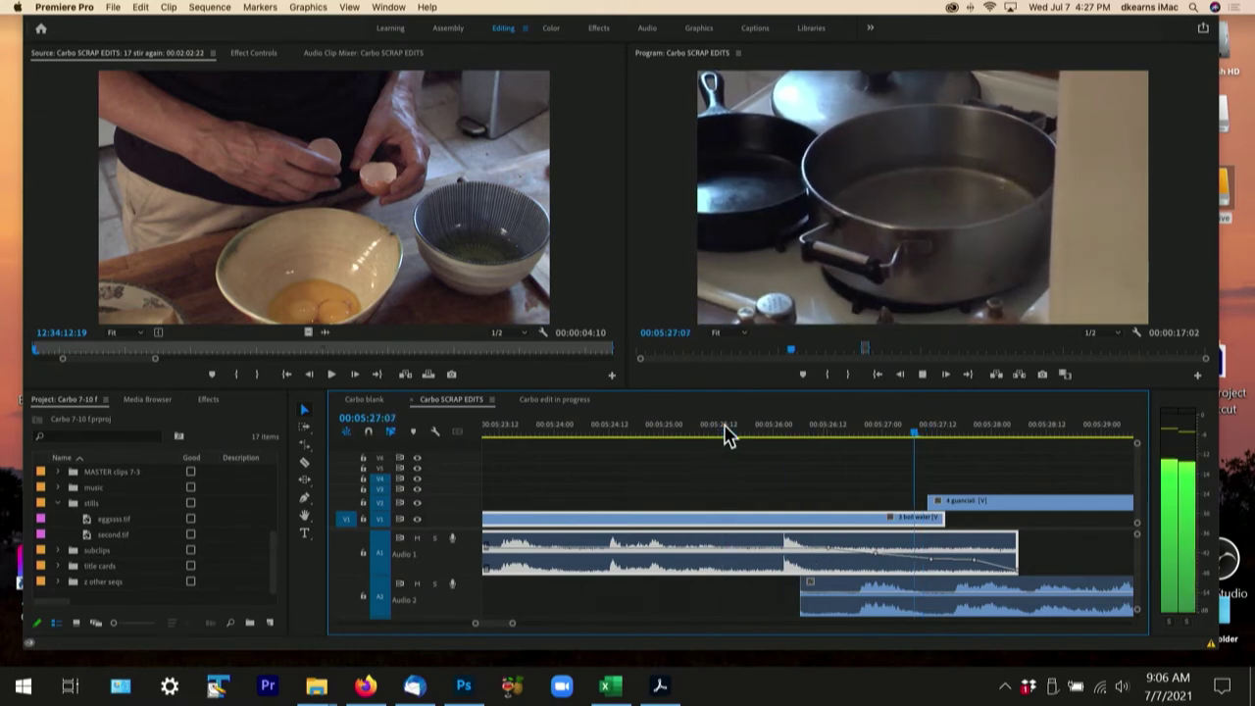
key(space)
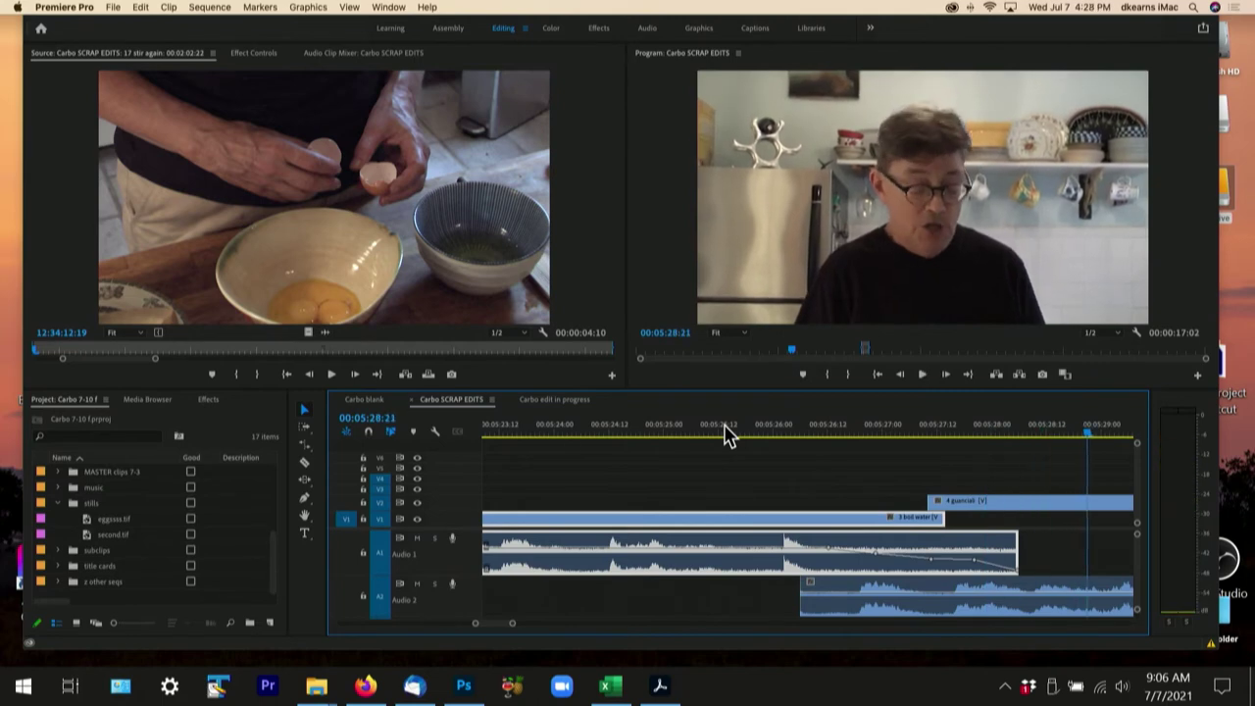
click(912, 600)
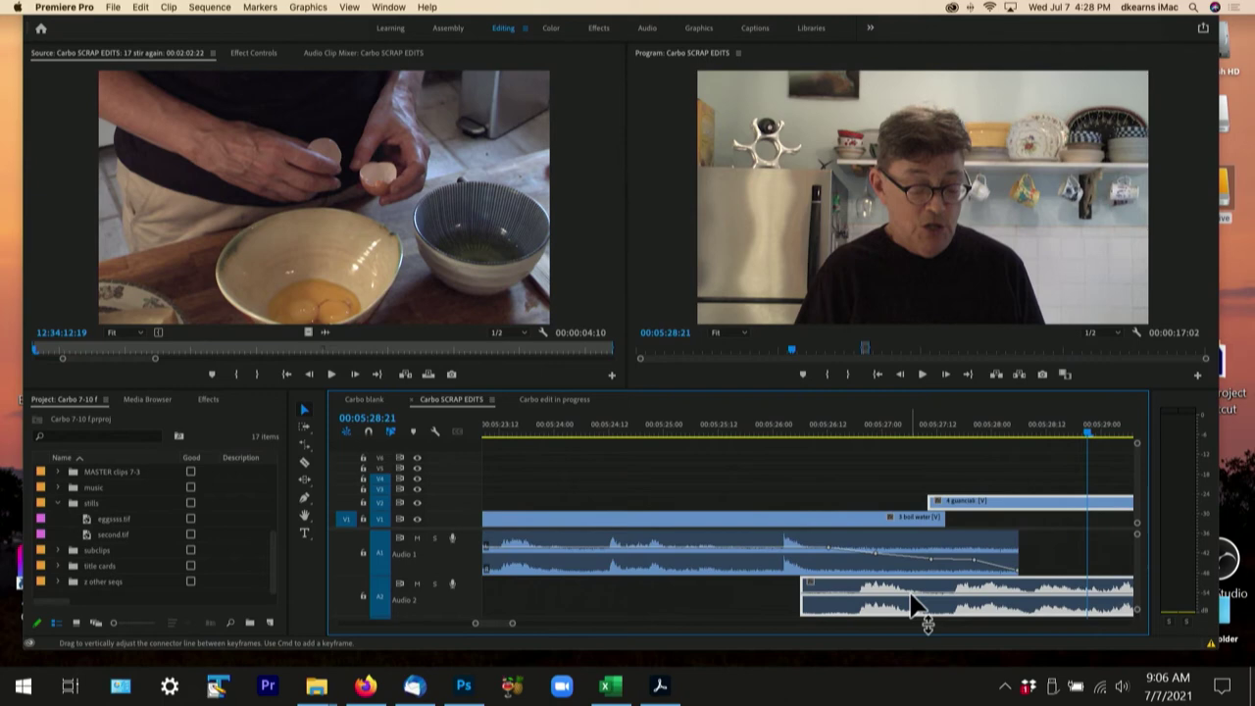
drag(912, 601, 916, 611)
click(760, 433)
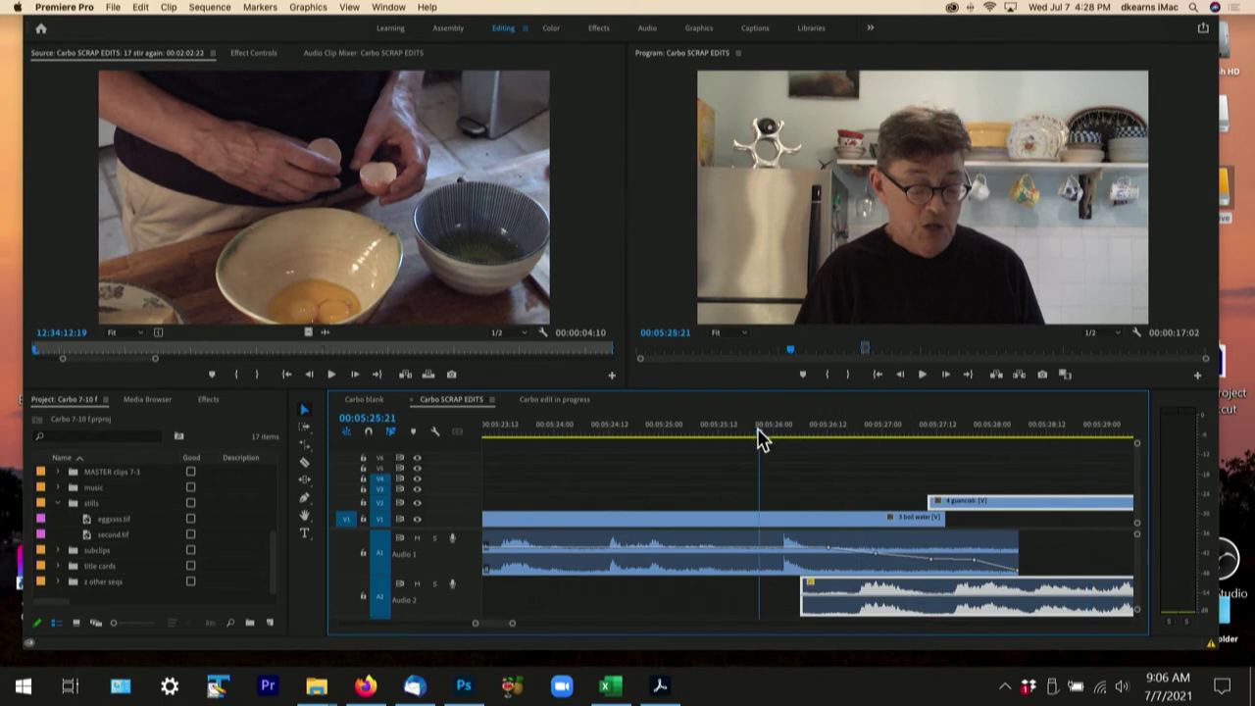
key(space)
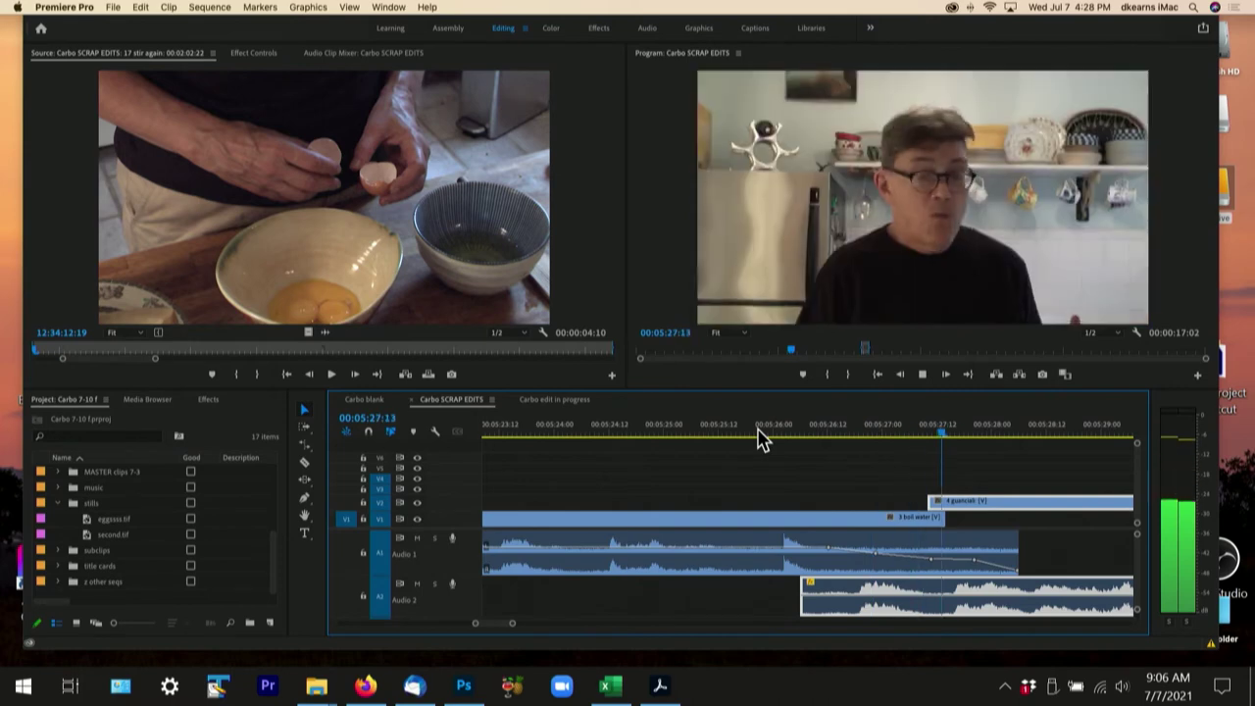
key(space)
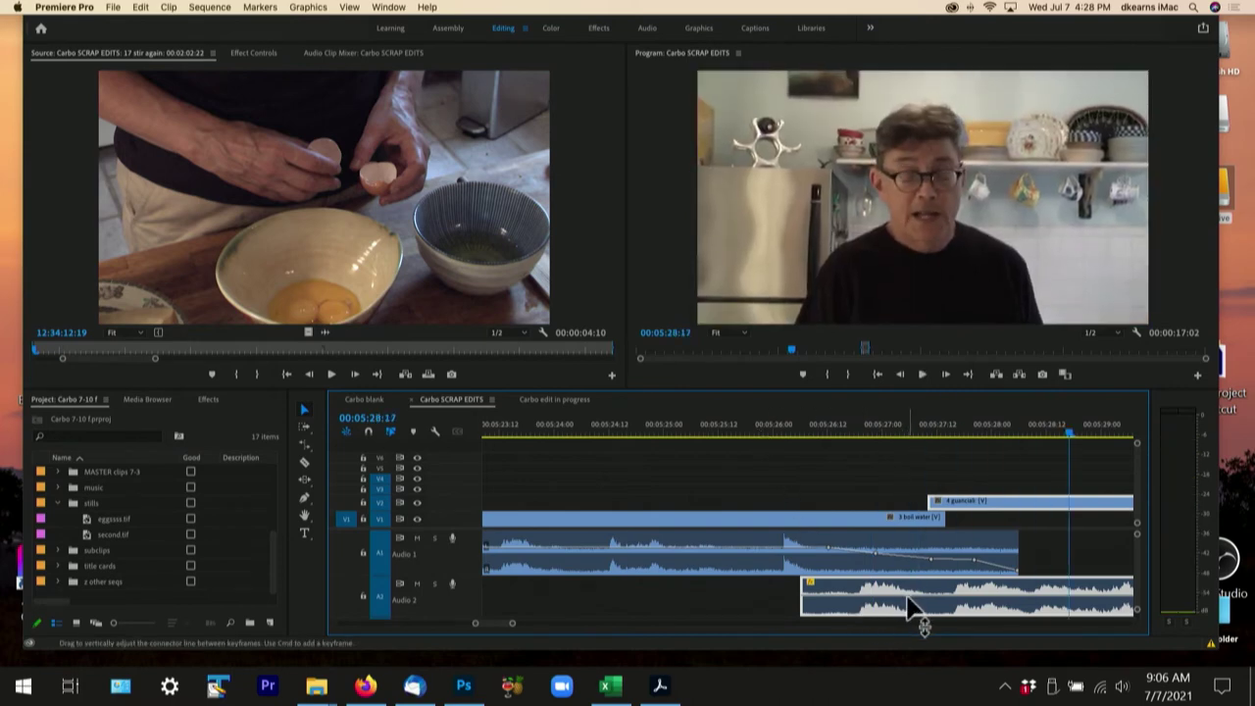
Nudge the guanciale level to about −0.1 dB, replay, then raise it to 1.0 dB
drag(909, 594, 908, 591)
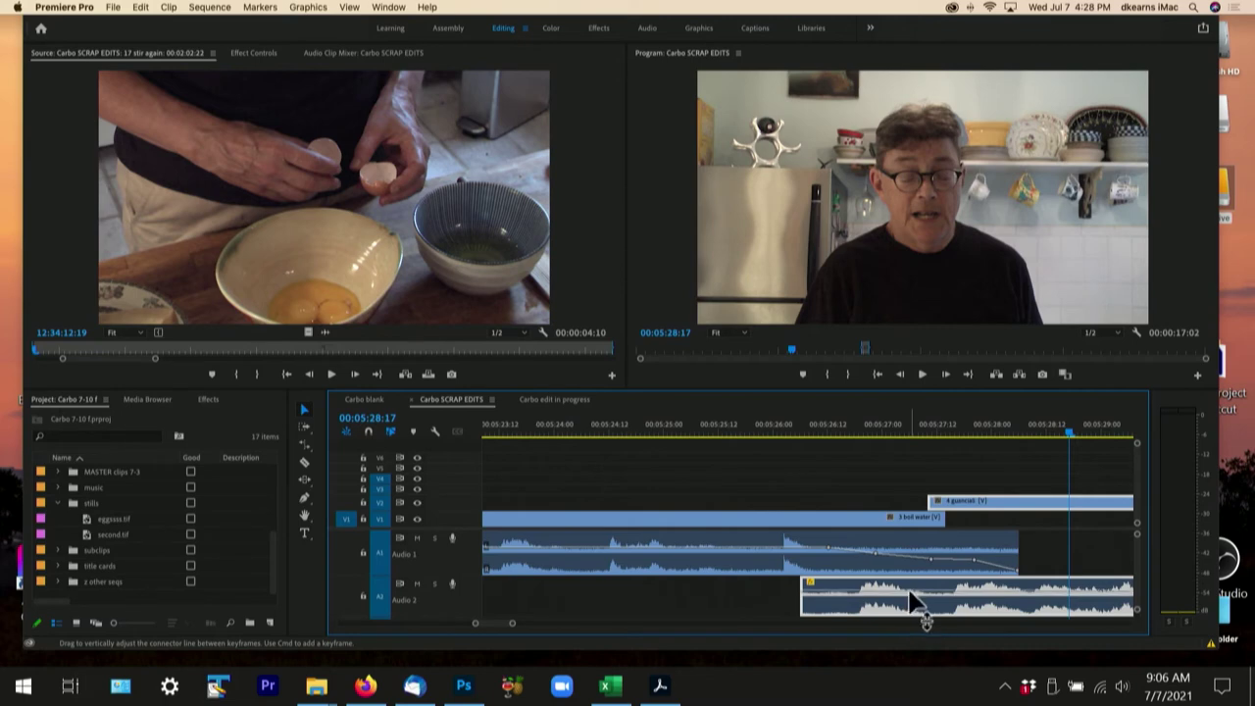
click(785, 431)
key(space)
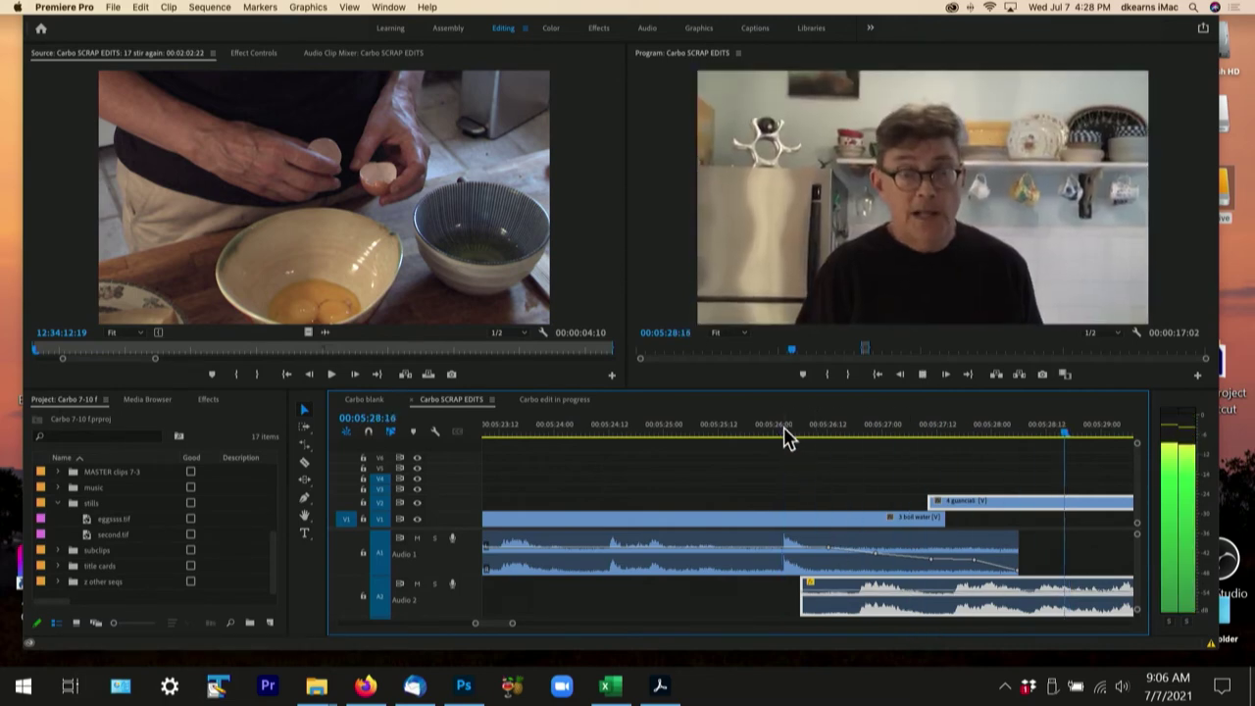
click(593, 434)
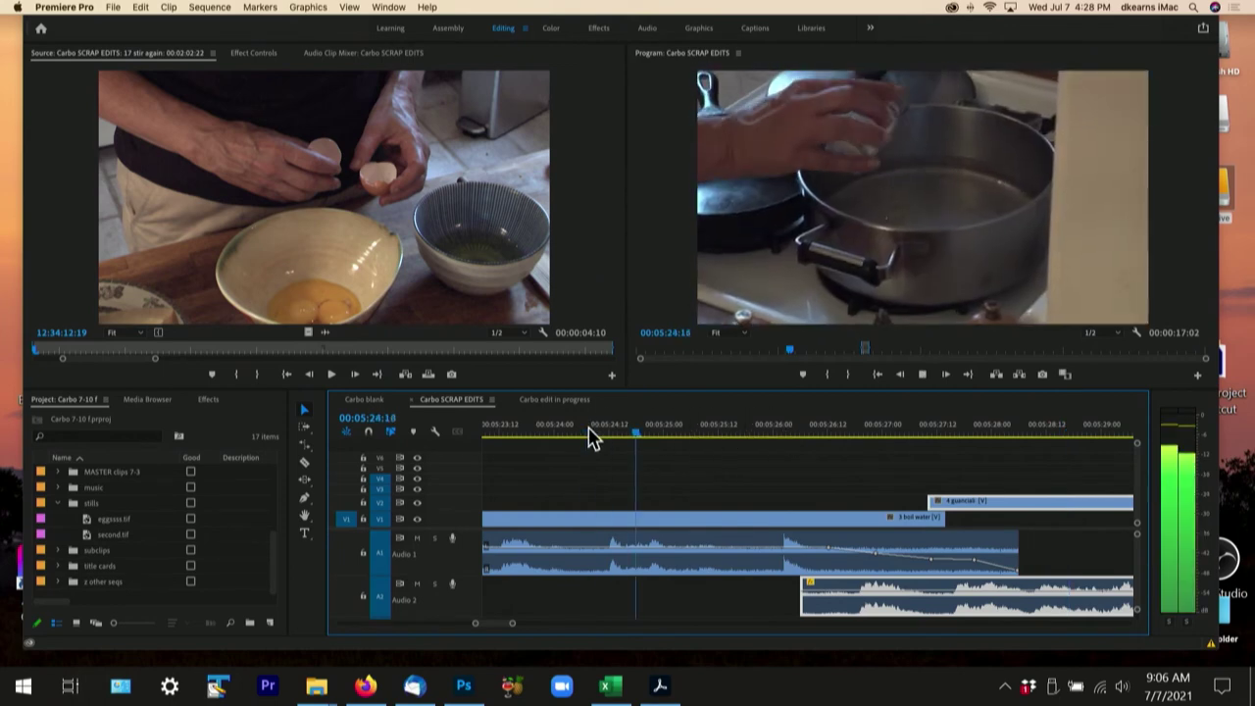
key(space)
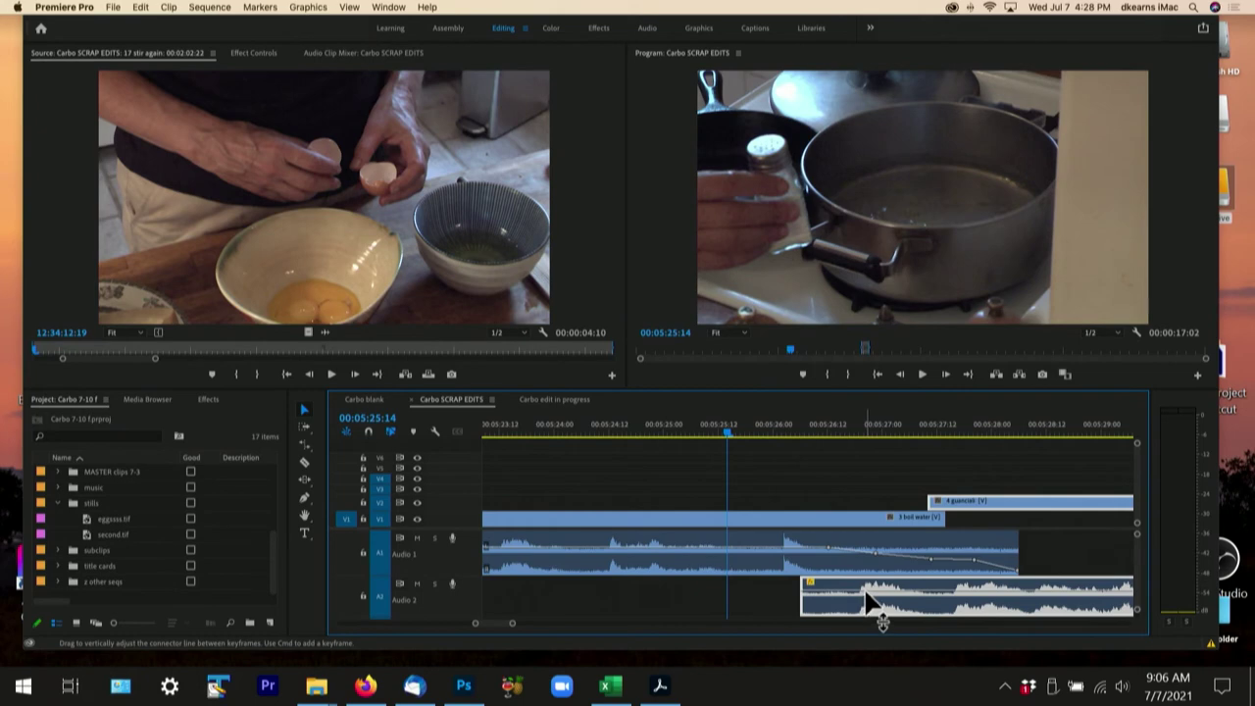
drag(866, 600, 867, 584)
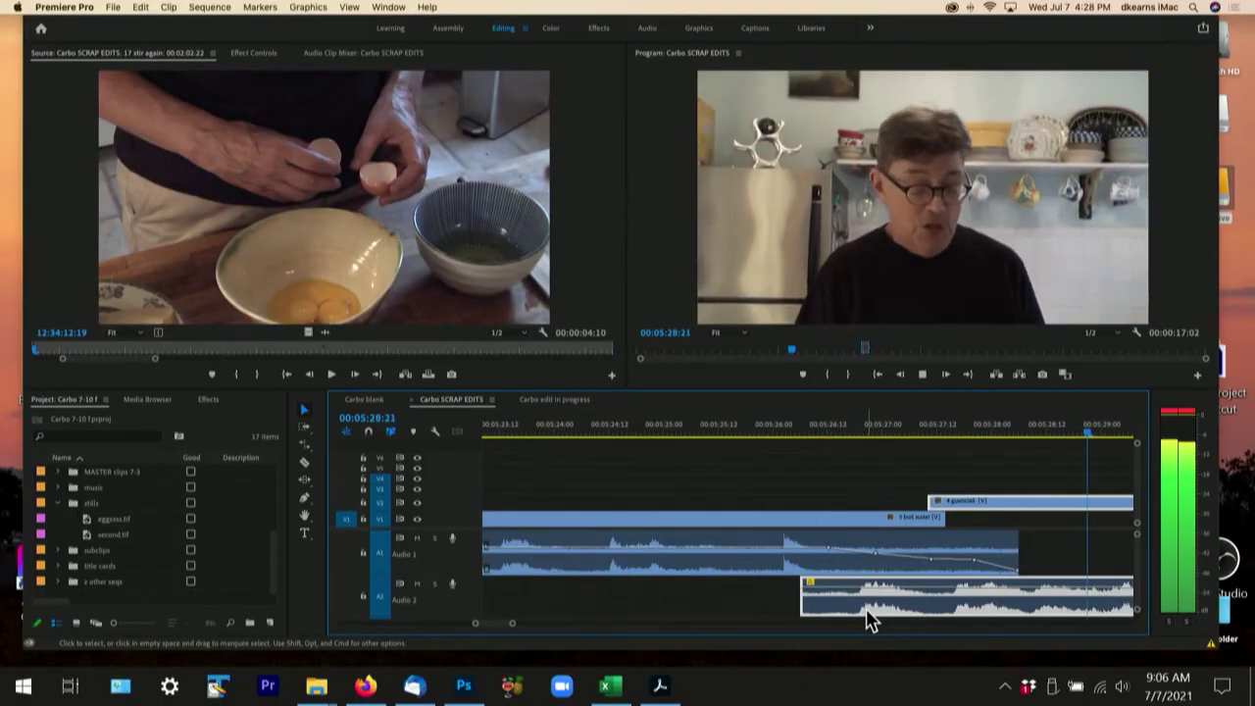
Stop playback and raise the A2 guanciale clip's volume band to 6.0 dB, returning to the cut at 00:05:26:06
key(space)
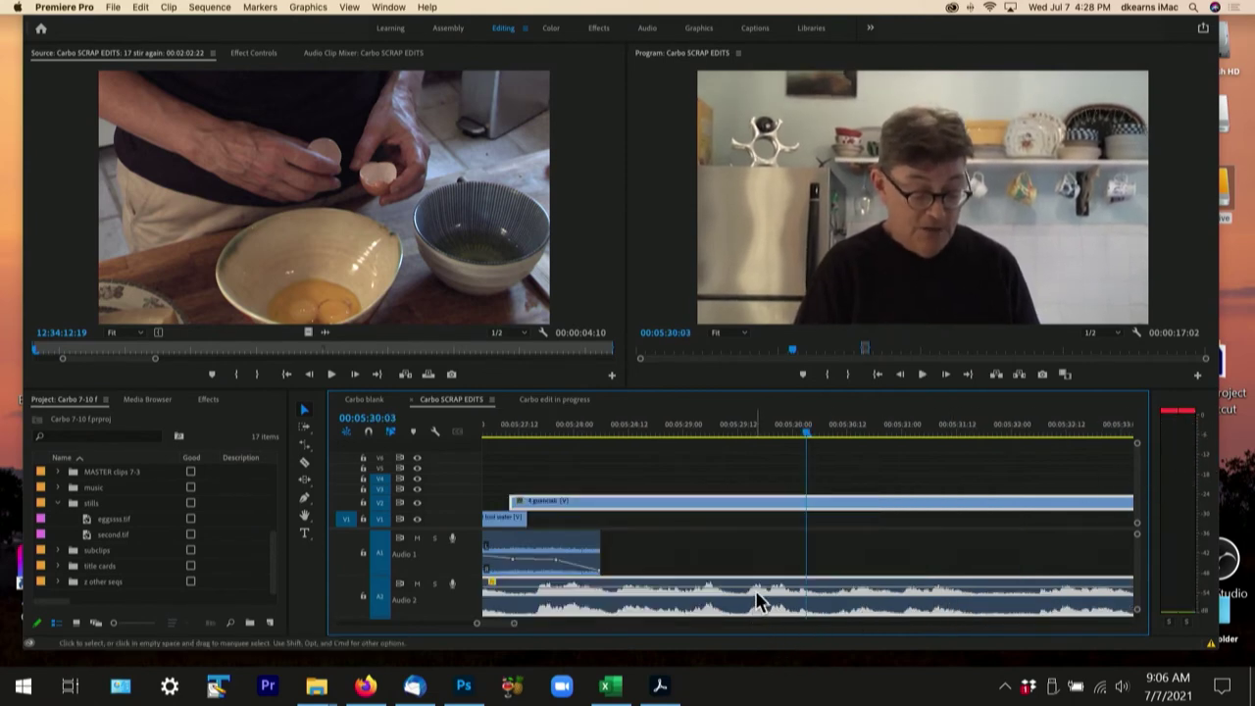
drag(756, 584, 757, 578)
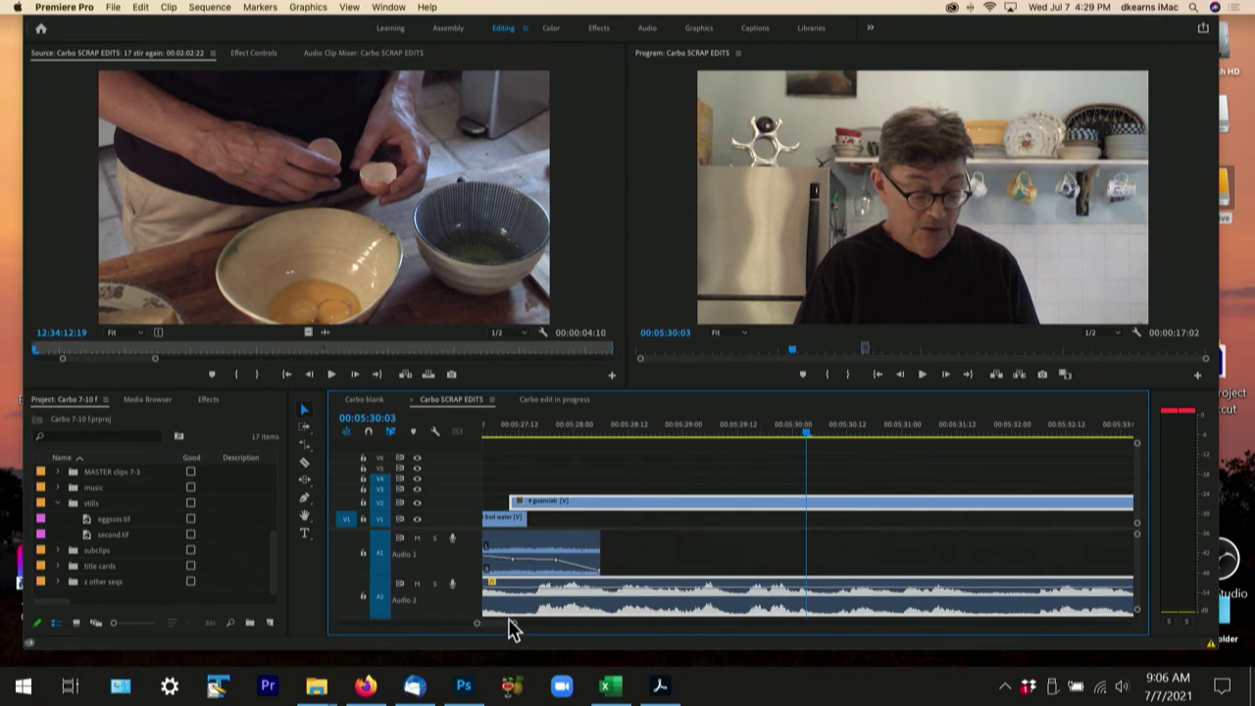
key(j)
key(j)
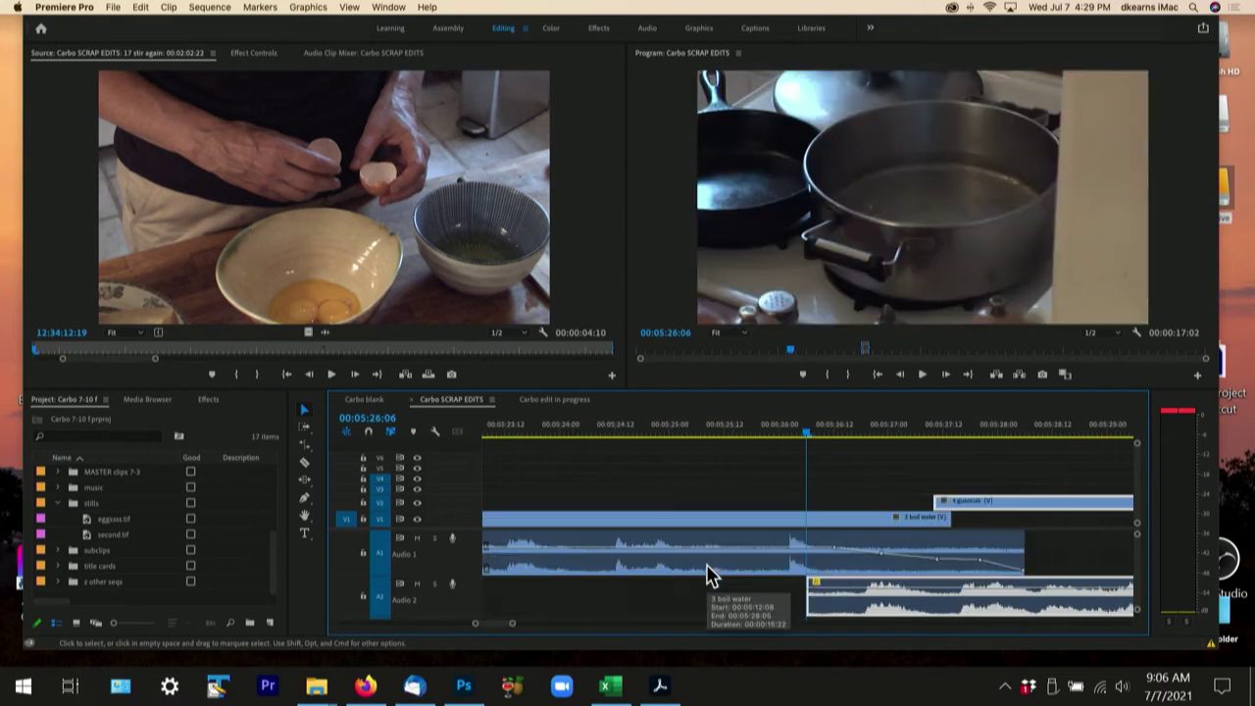